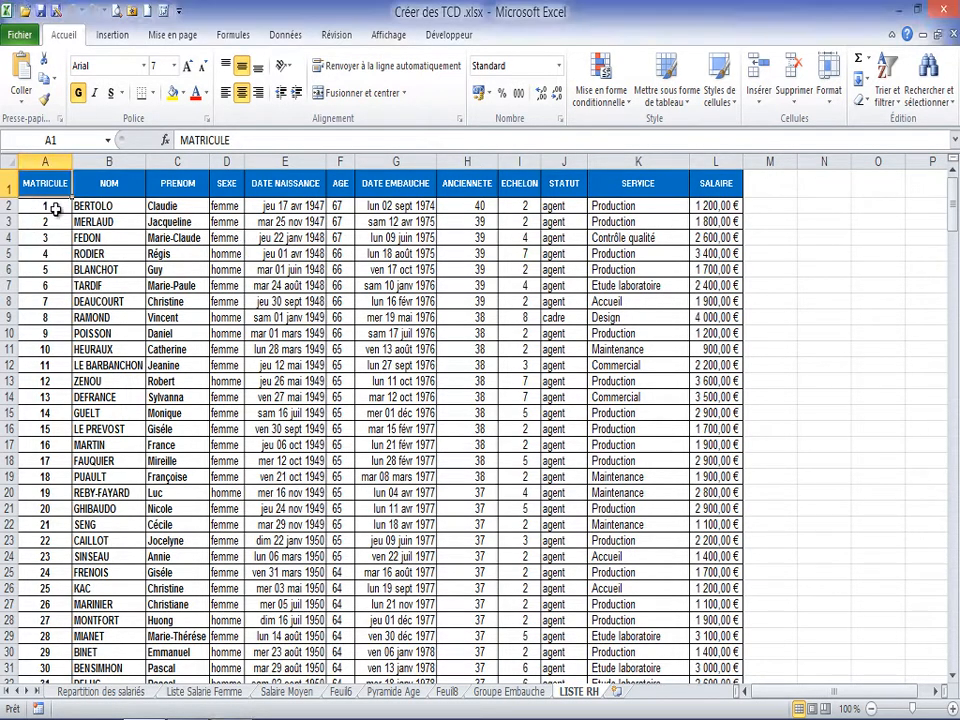
Step: Create a pivot table from the LISTE RH range A1:L285 on a new worksheet
click(111, 34)
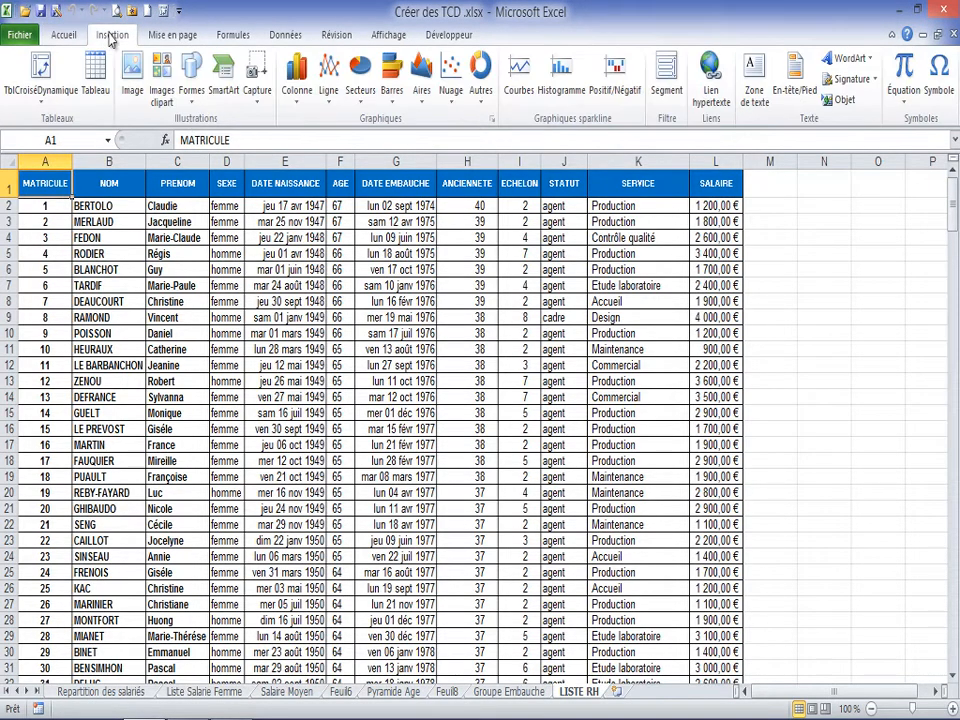
click(45, 75)
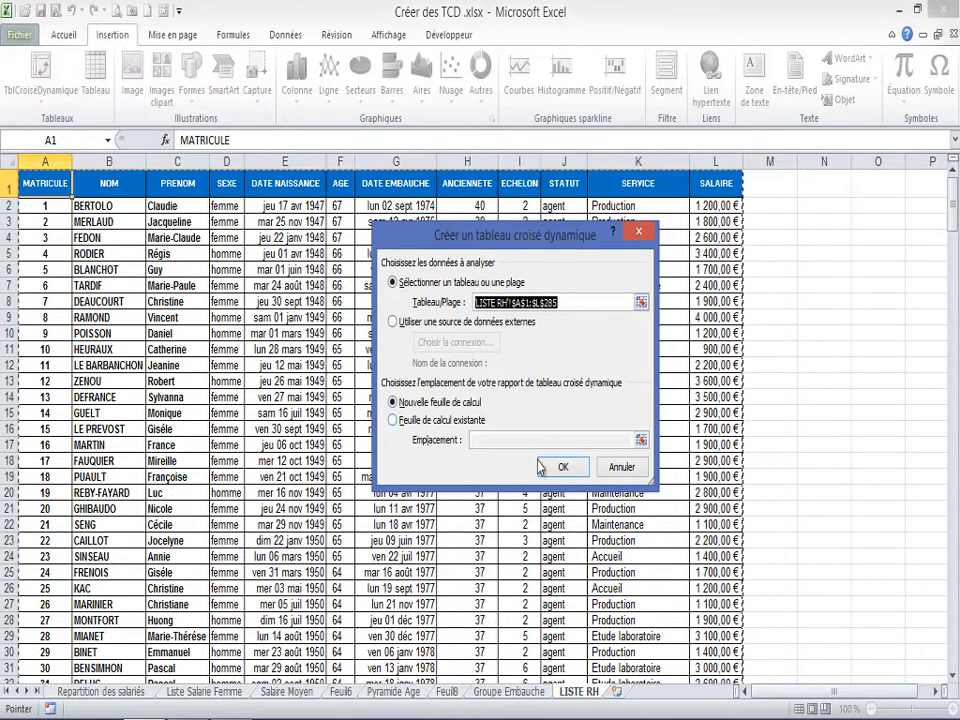
click(555, 467)
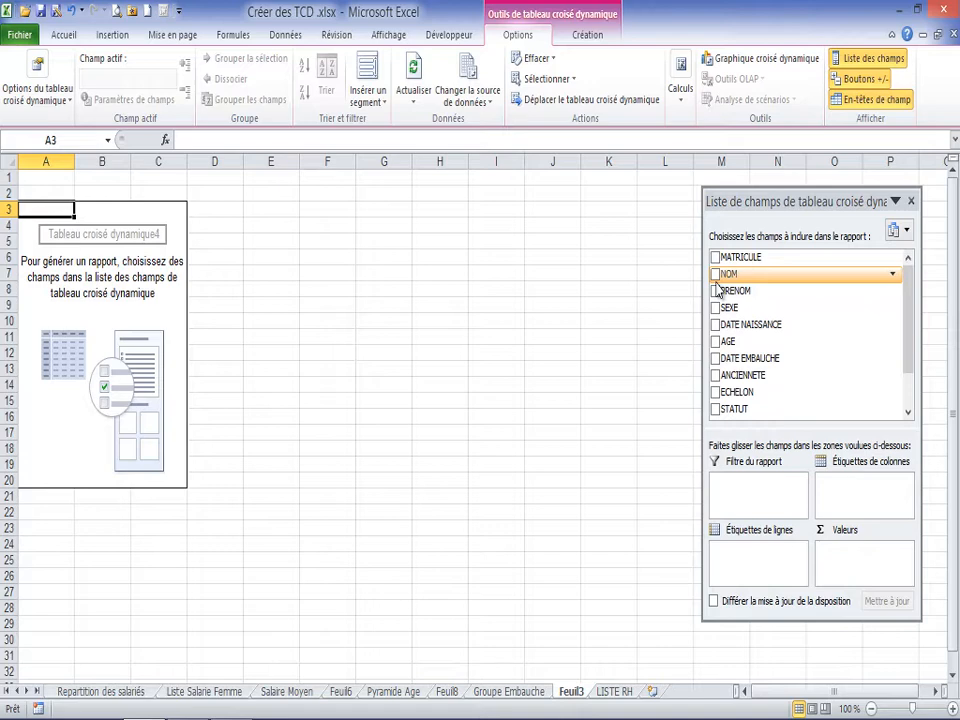
Step: Add the NOM, PRENOM, SERVICE and SALAIRE fields to the pivot table report
click(716, 276)
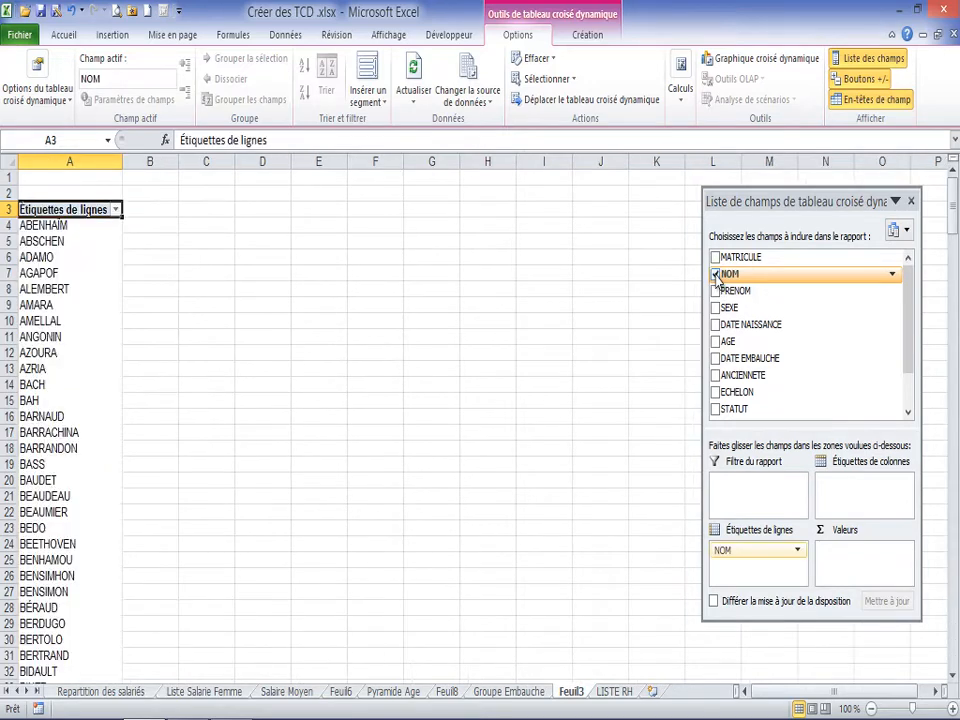
click(715, 291)
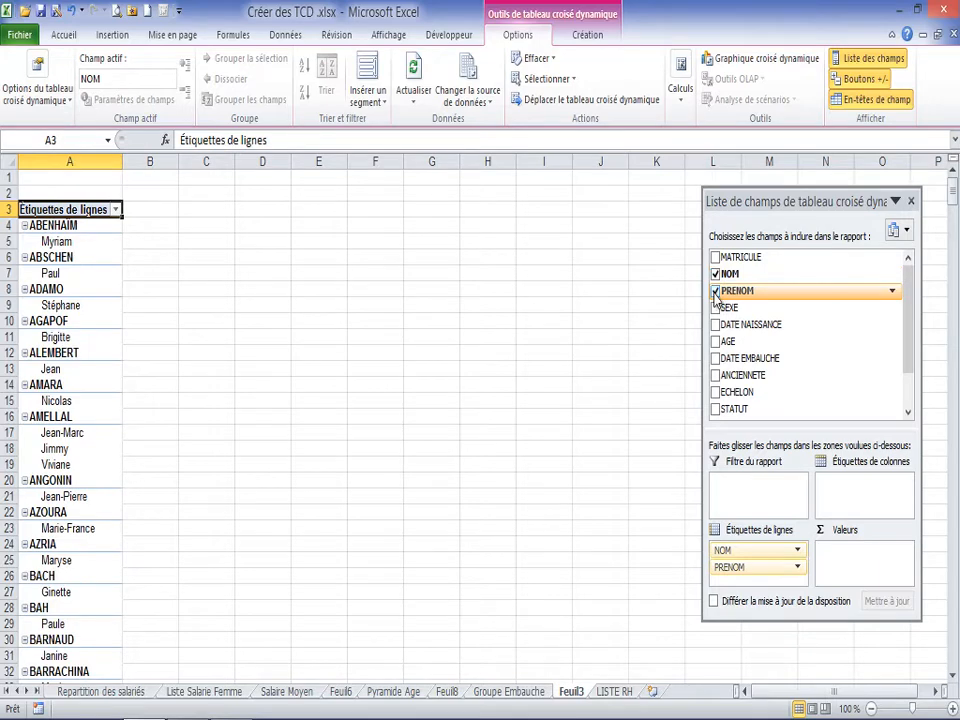
drag(909, 306, 907, 364)
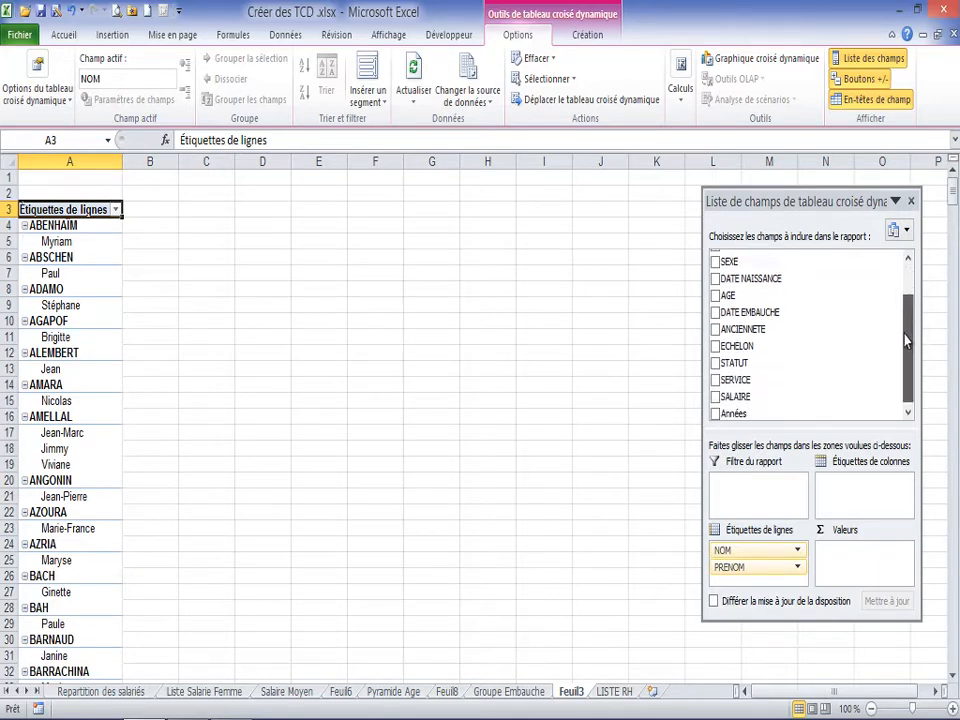
click(715, 377)
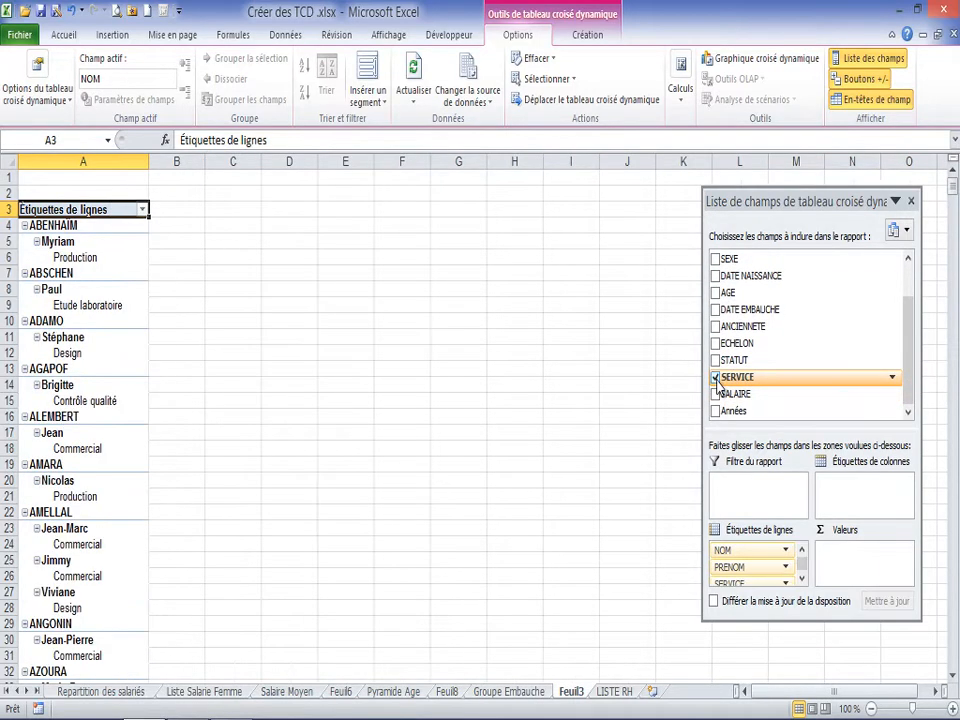
click(715, 394)
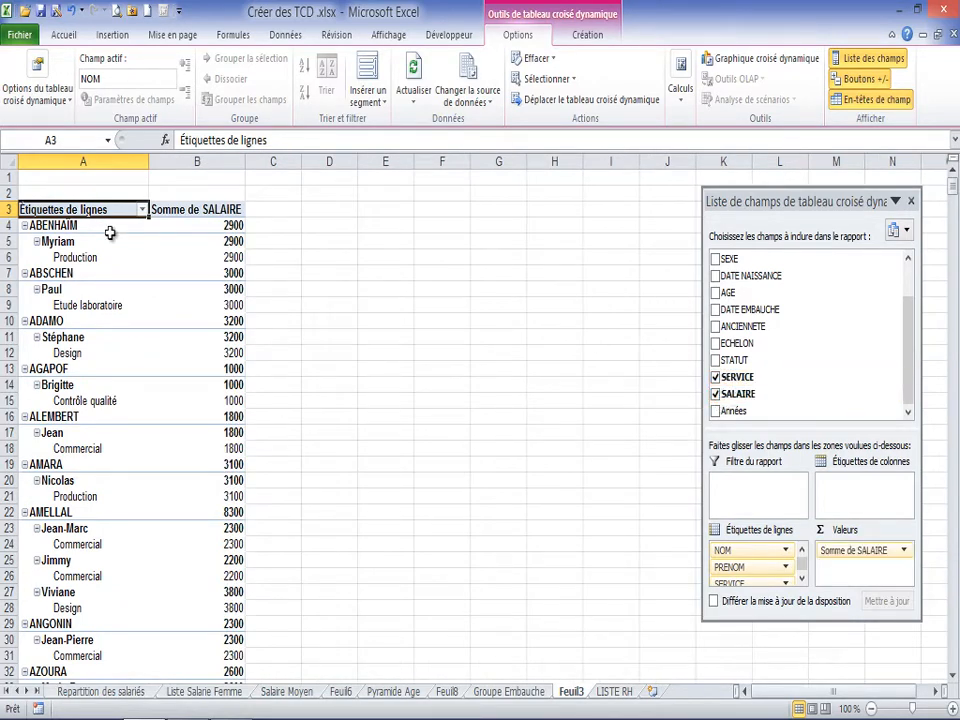
Step: Switch the pivot table's report layout to tabular form
click(98, 320)
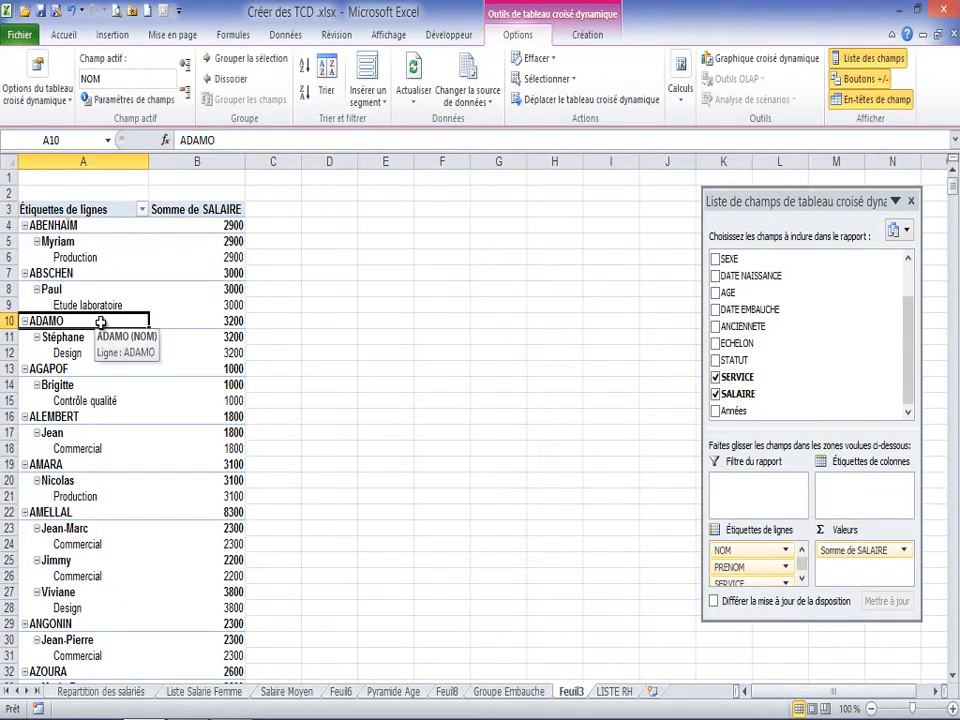
click(96, 251)
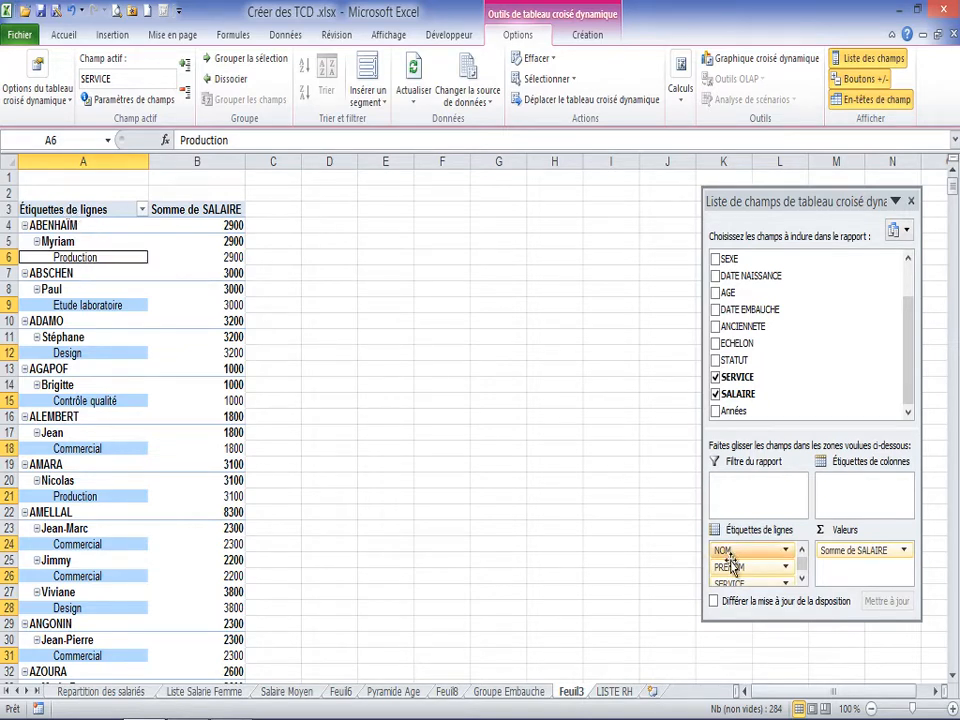
mouse_move(176, 313)
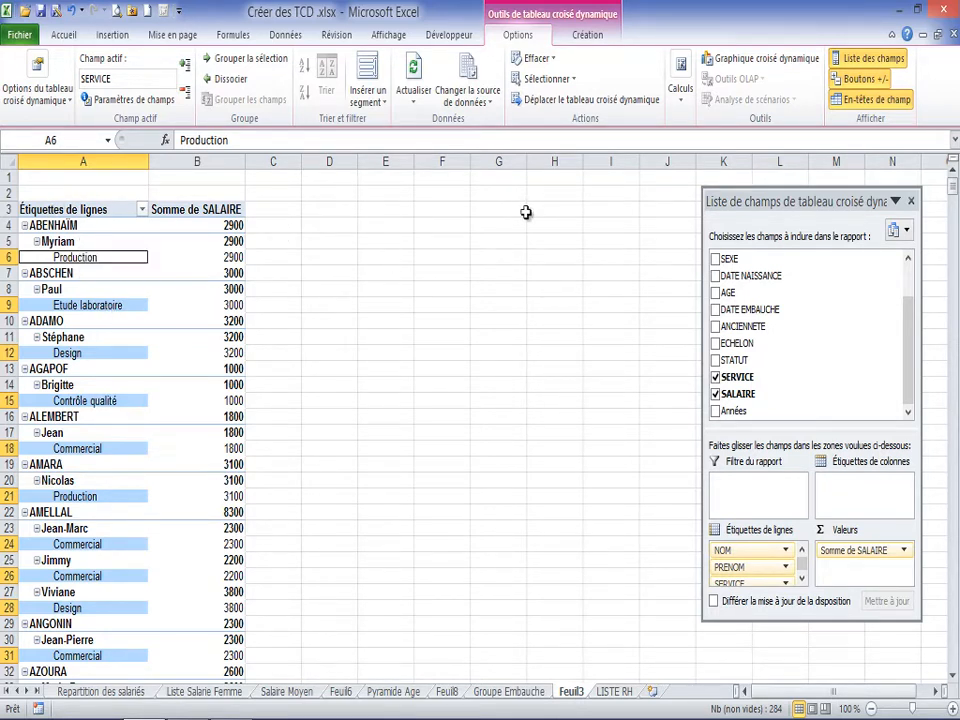
click(590, 36)
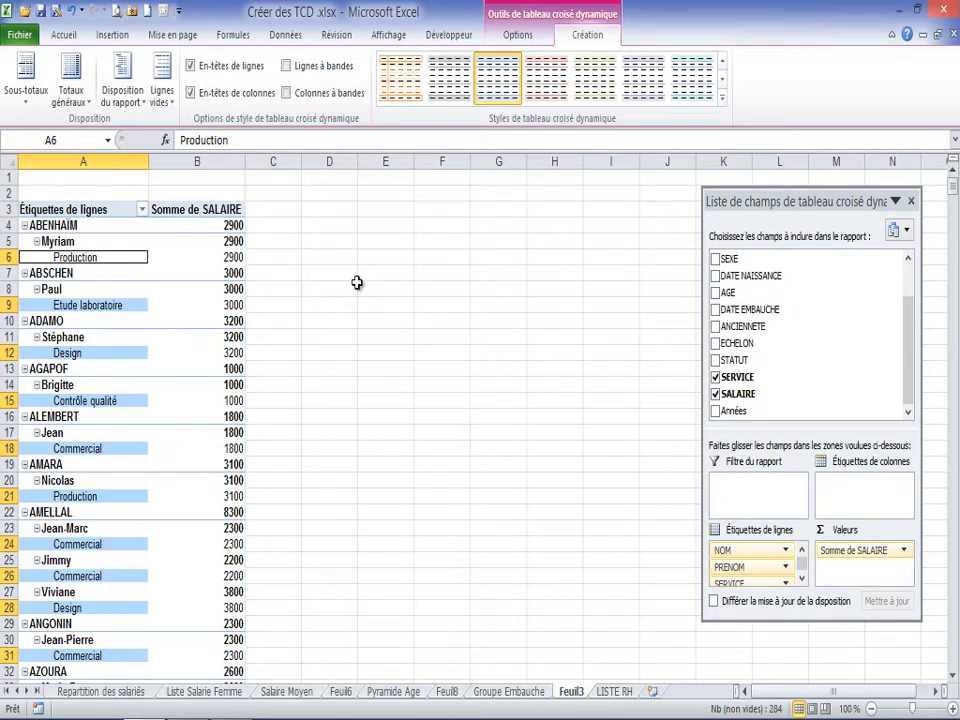
click(128, 92)
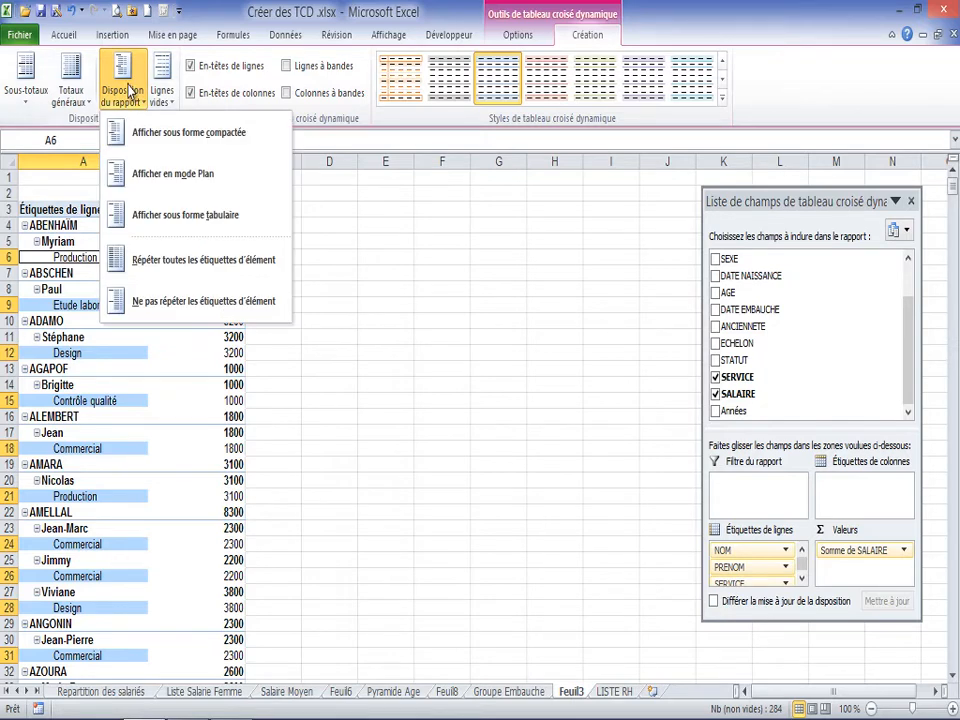
click(179, 214)
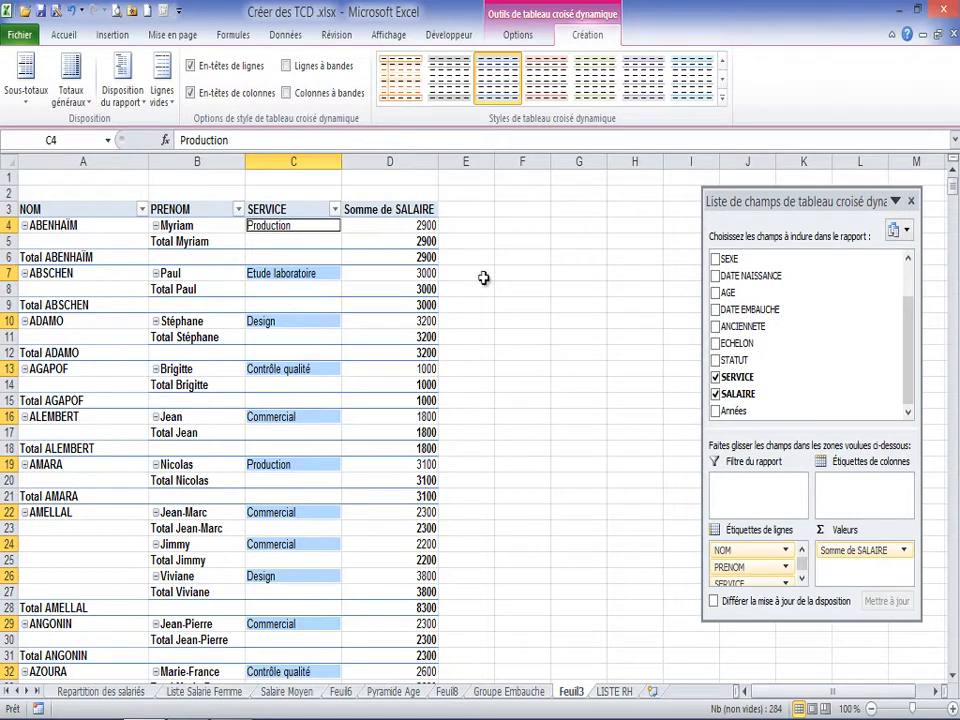
Step: Move the salary sum from the values area to the row labels below SERVICE
scroll(803, 585, down, 1)
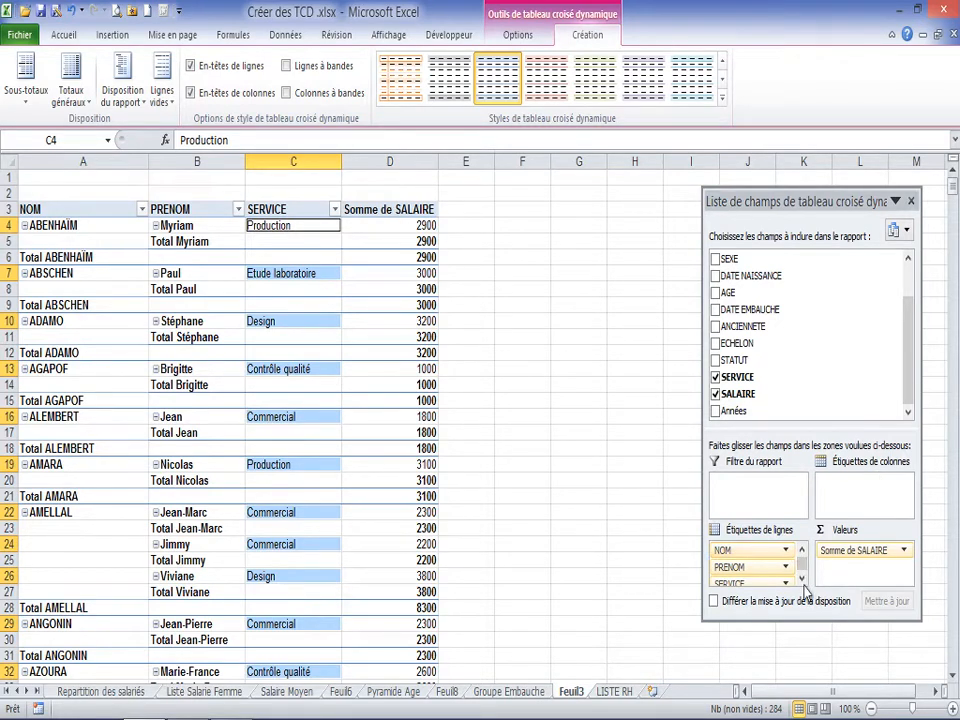
drag(857, 551, 752, 585)
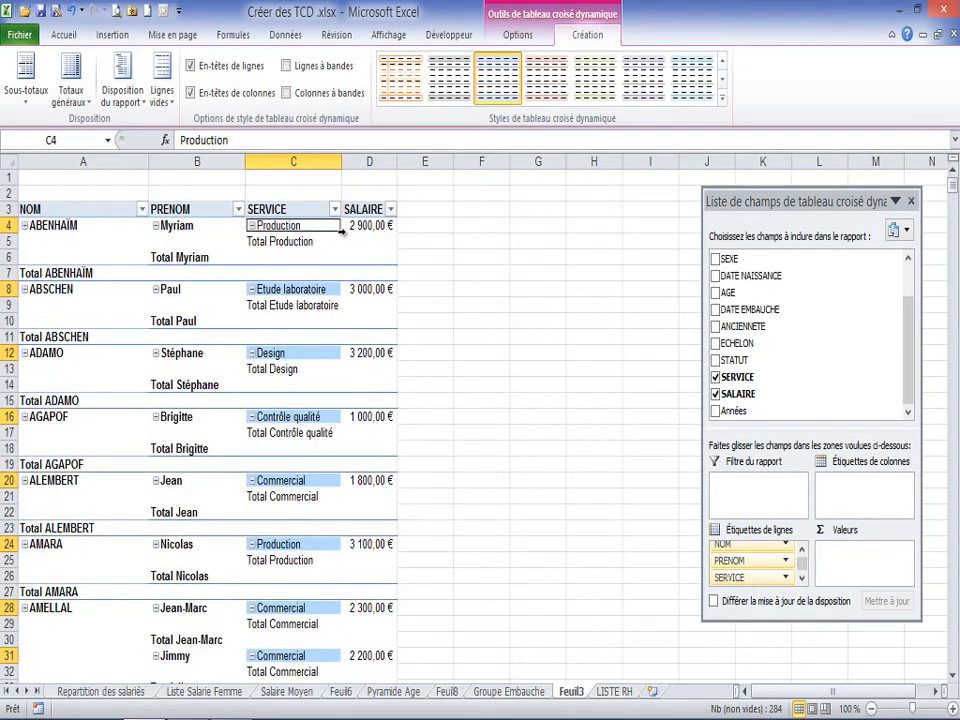
mouse_move(370, 232)
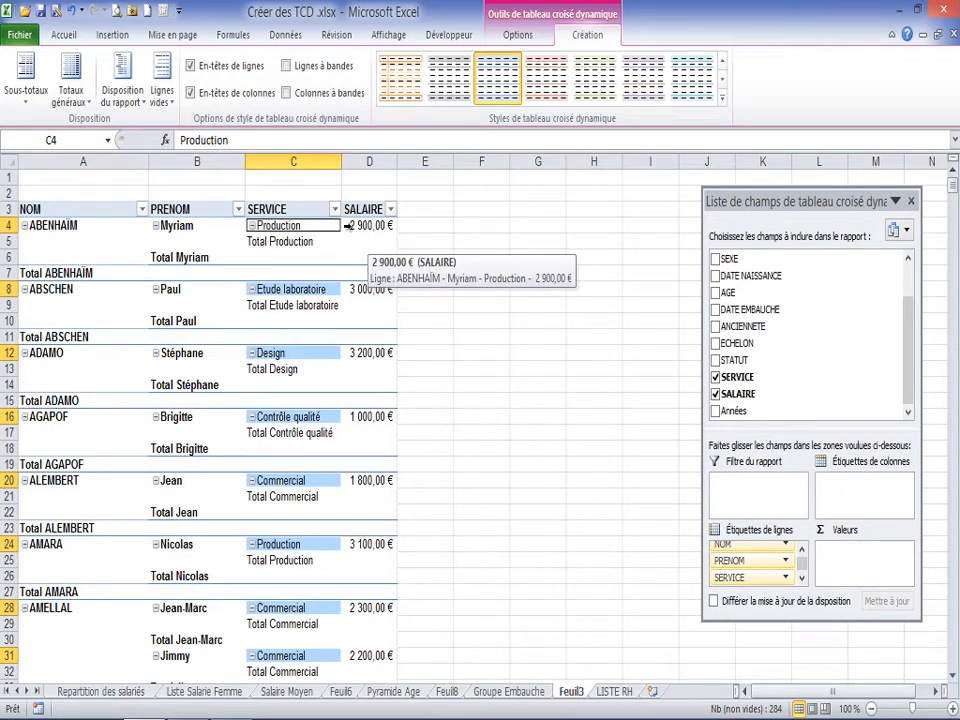
Step: Check the total rows in the PRENOM and SERVICE columns and turn off all pivot table subtotals
click(285, 241)
click(186, 257)
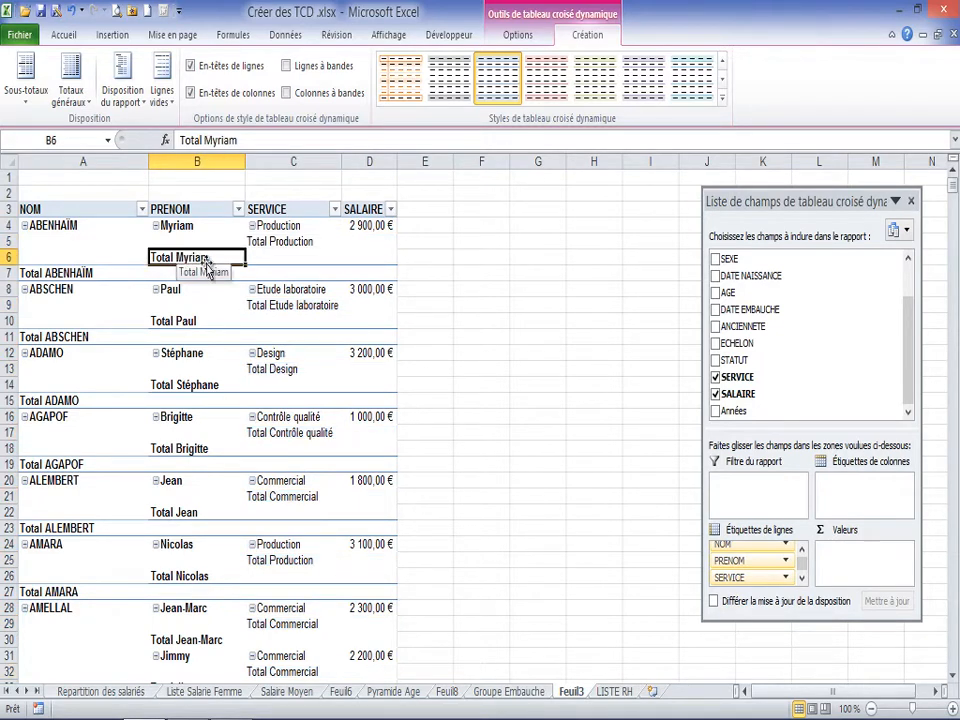
click(186, 320)
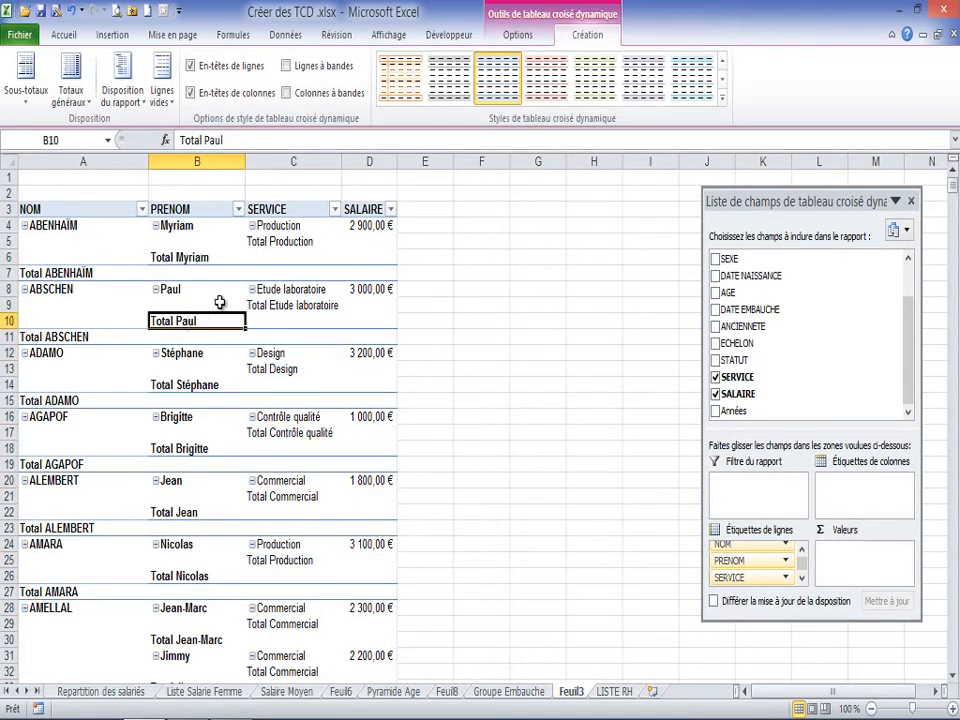
click(302, 305)
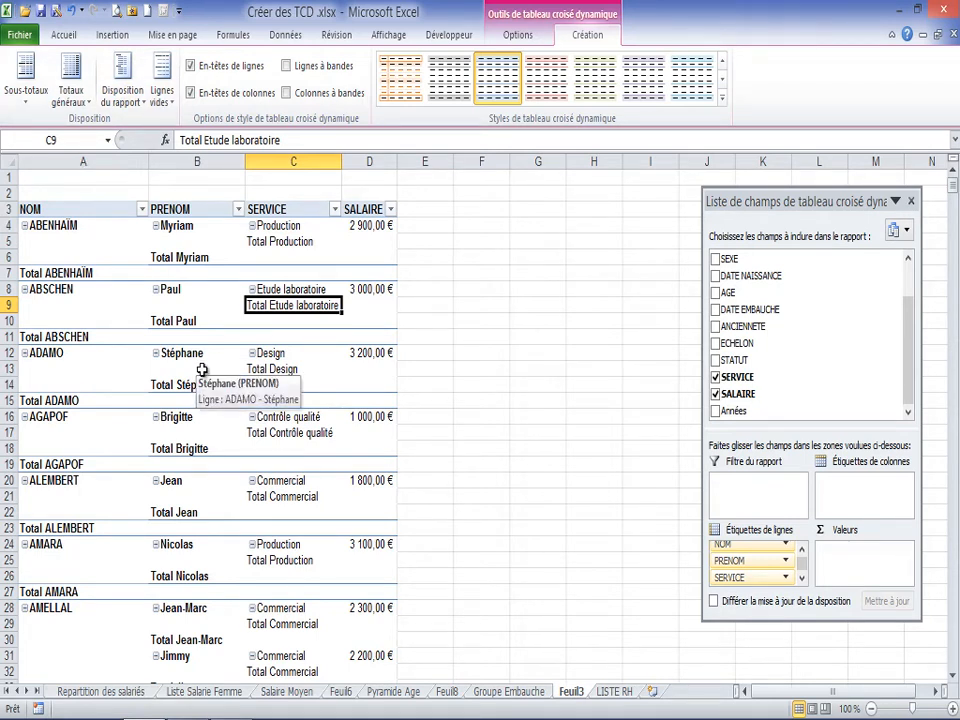
click(27, 101)
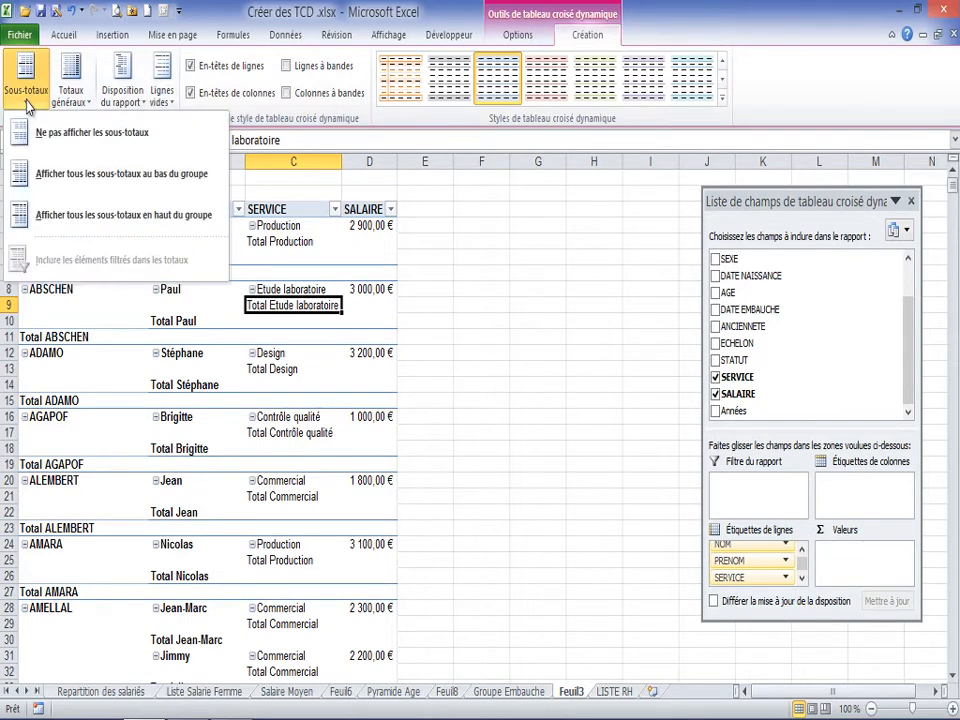
click(70, 143)
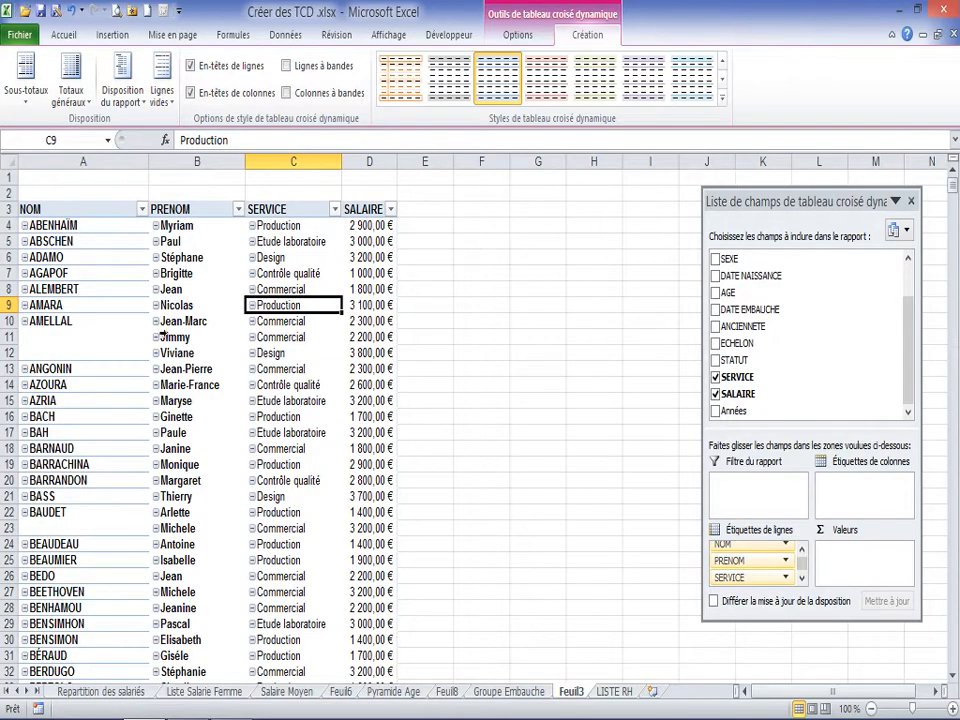
Step: Look through the employee rows of the pivot table and return to the first row
scroll(160, 337, down, 16)
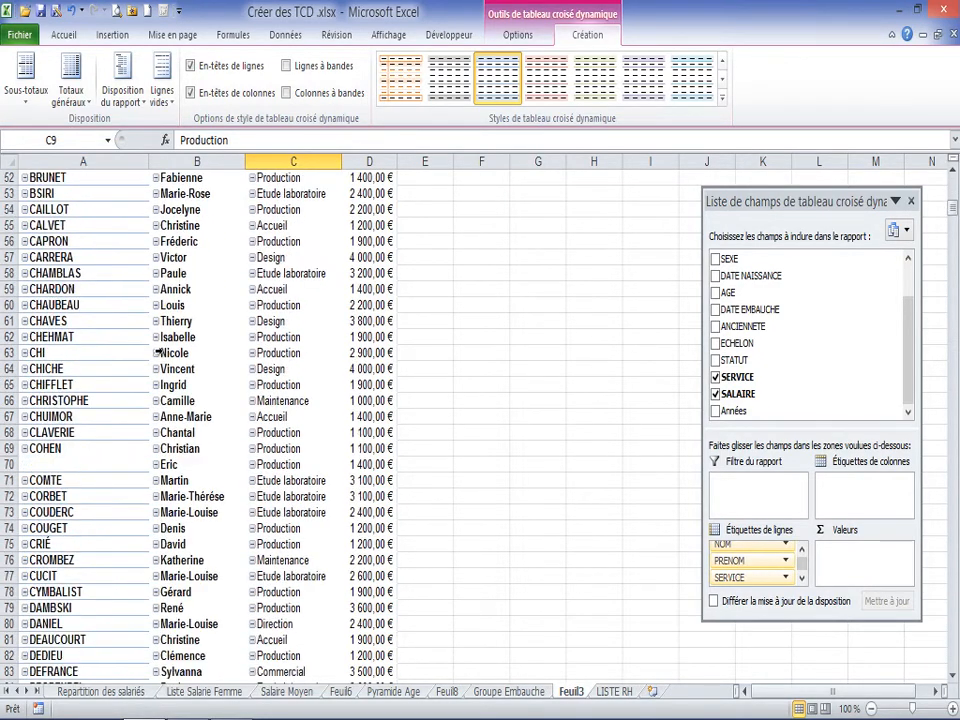
scroll(157, 353, down, 20)
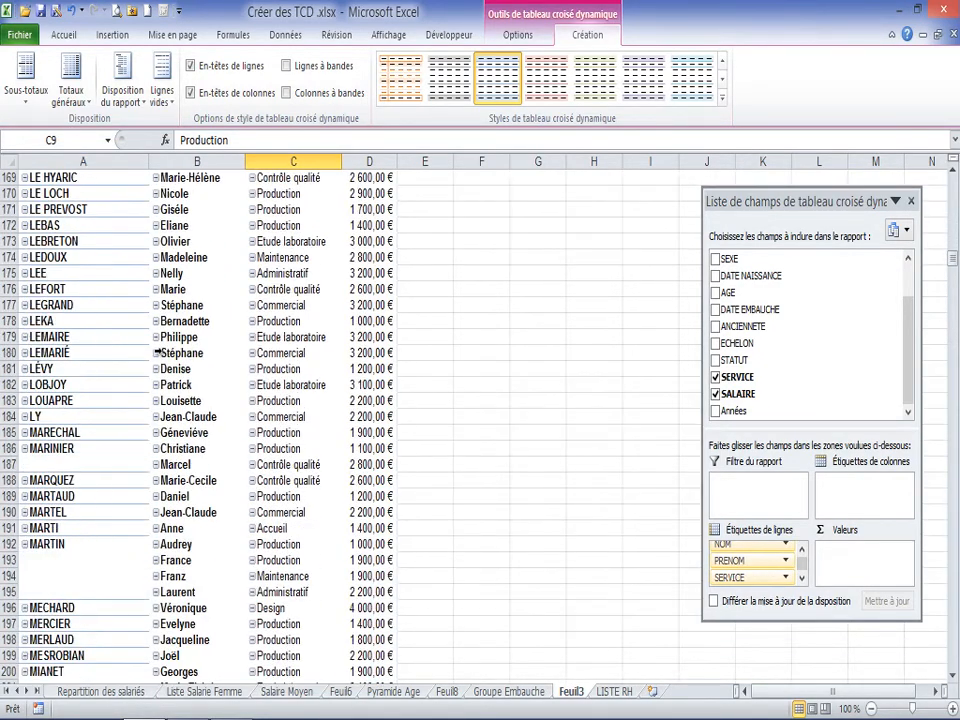
scroll(157, 353, up, 16)
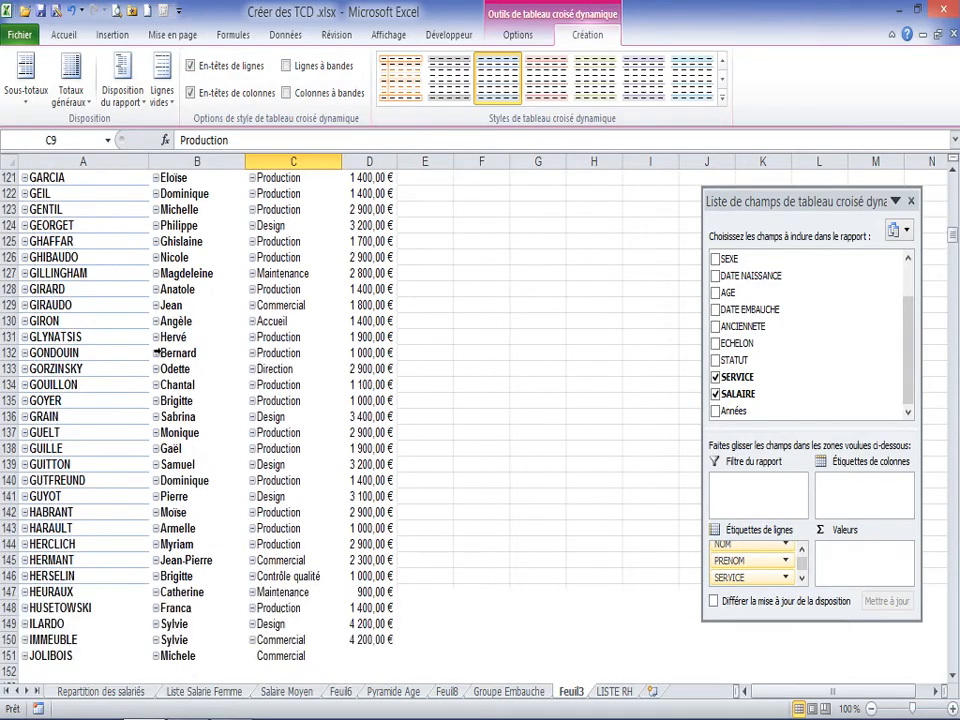
scroll(157, 353, up, 20)
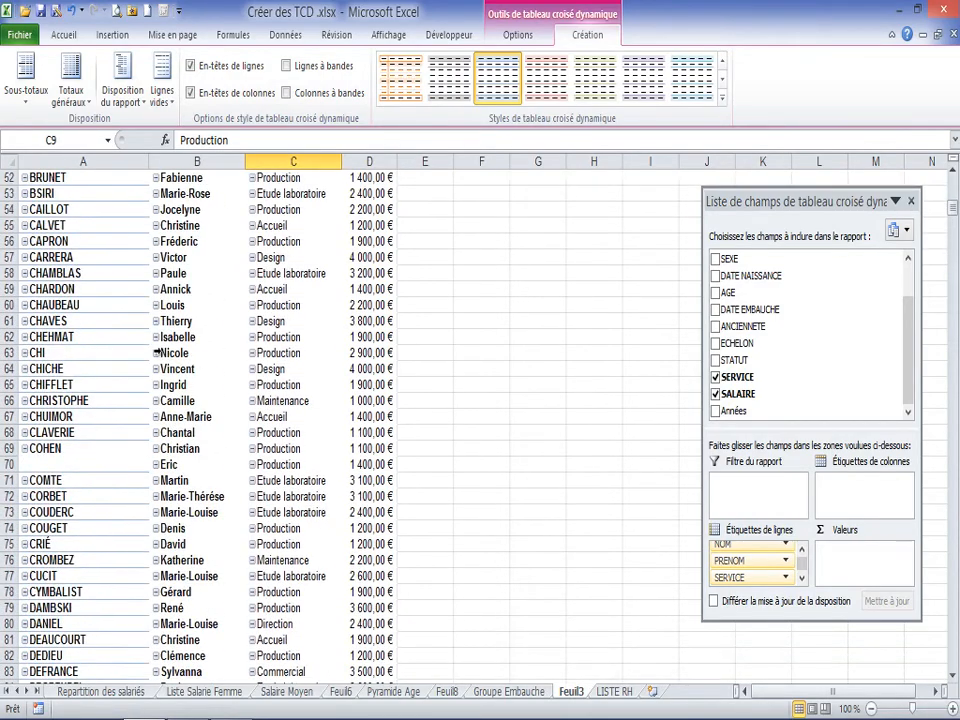
scroll(157, 353, up, 6)
mouse_move(953, 195)
mouse_down()
mouse_move(952, 205)
mouse_move(952, 178)
mouse_up()
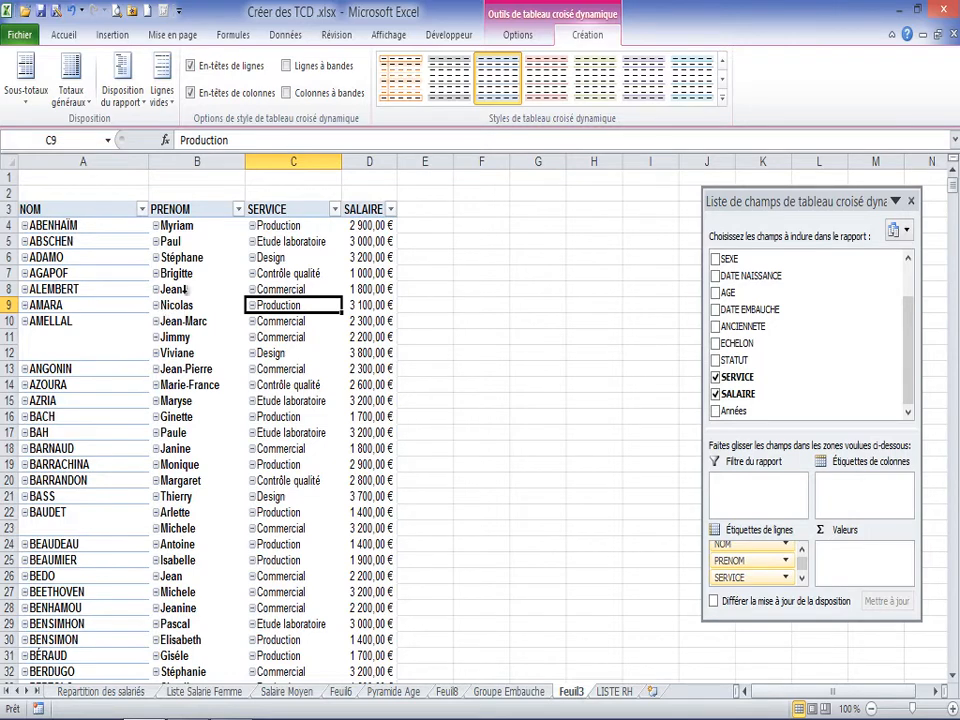
Step: Start a new calculated field from the SALAIRE column and name it "Salaire 2015"
click(371, 225)
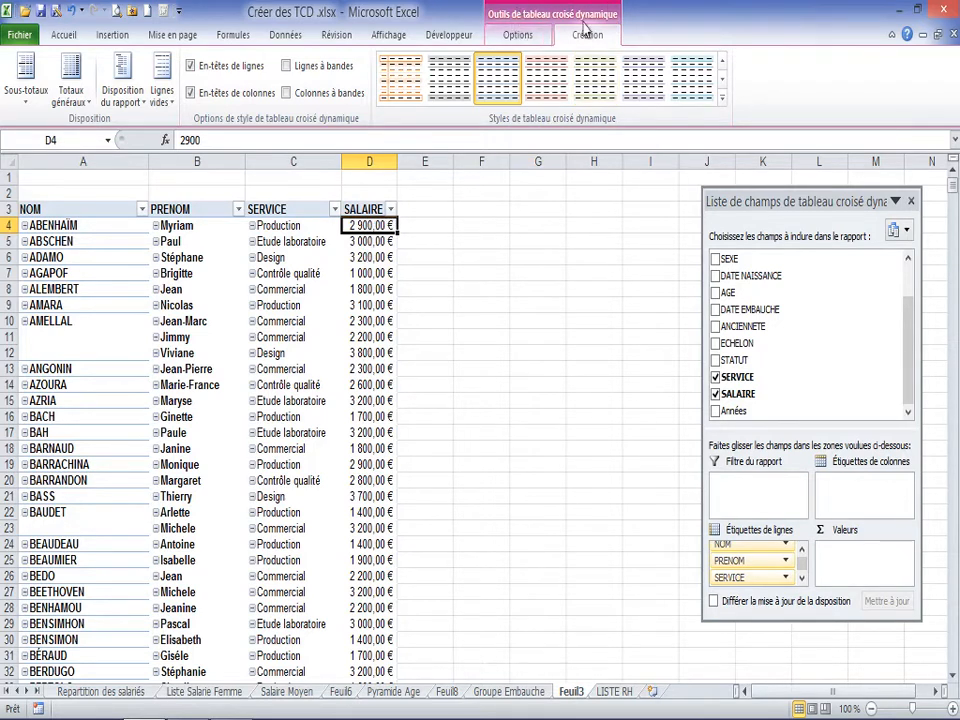
click(518, 36)
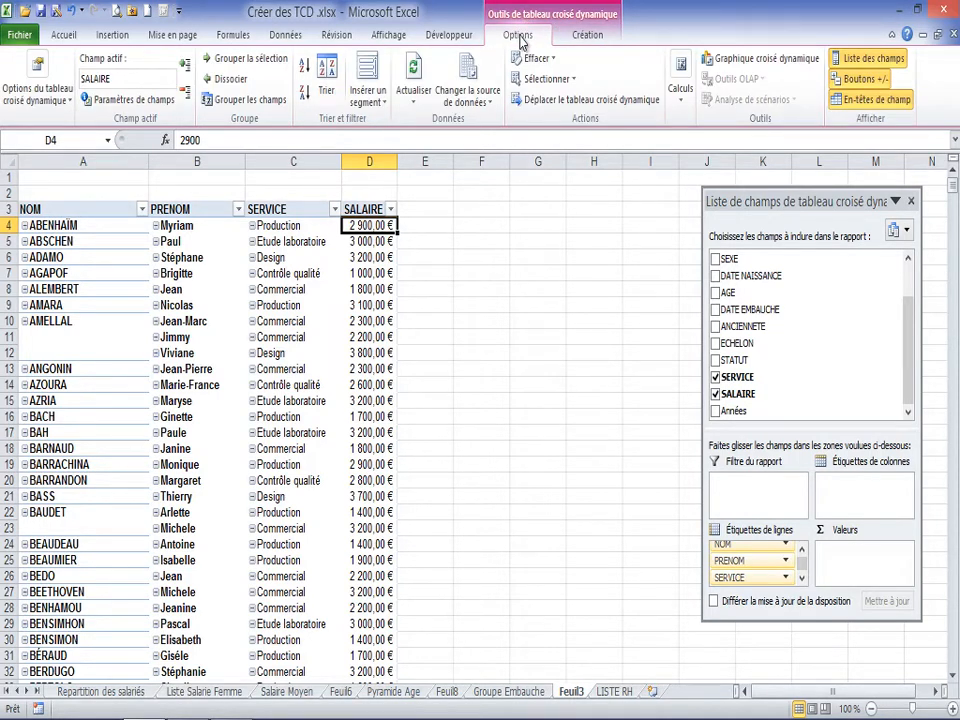
click(681, 92)
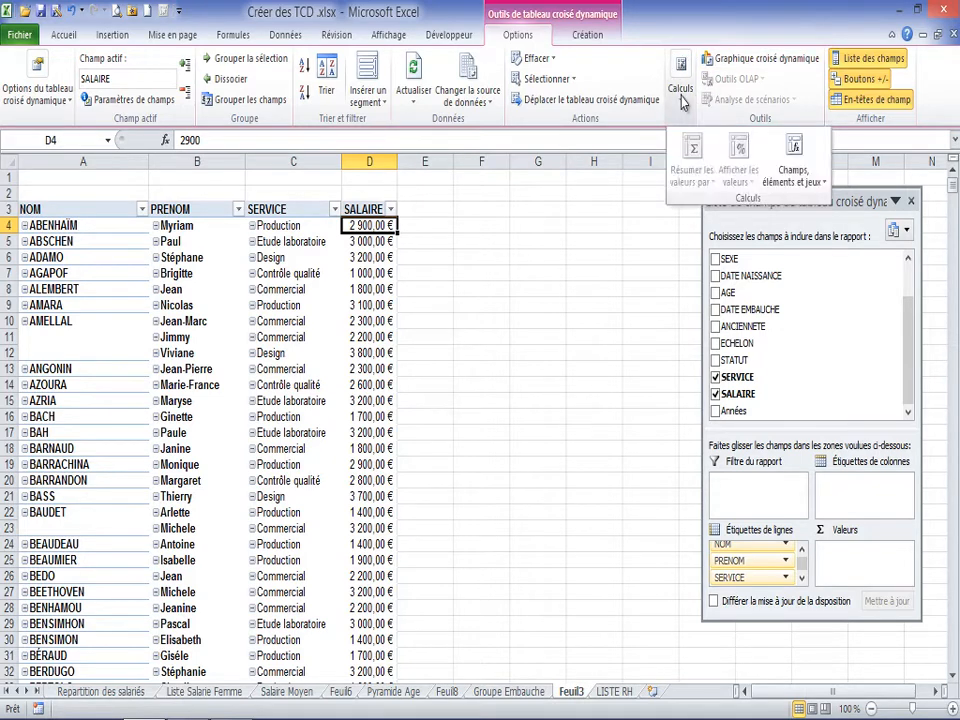
click(795, 176)
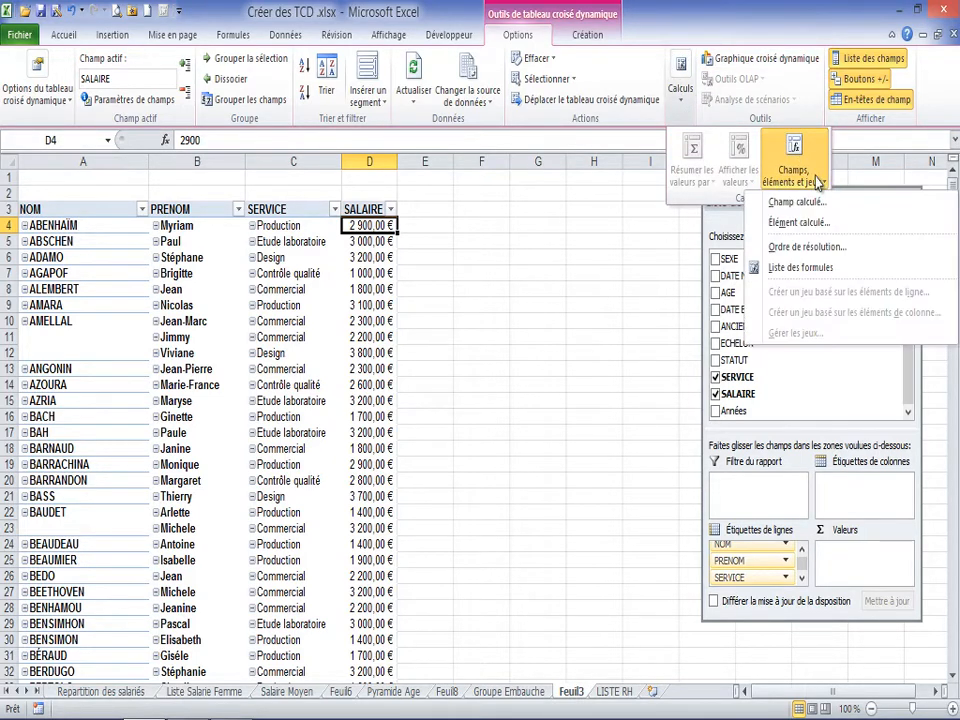
click(795, 203)
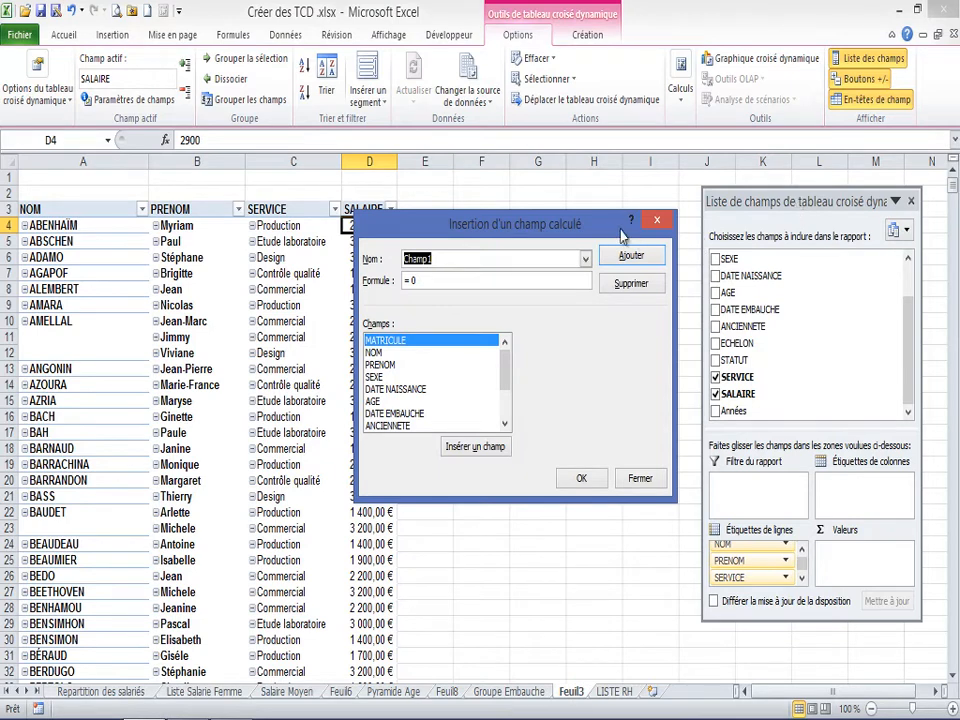
drag(601, 226, 604, 279)
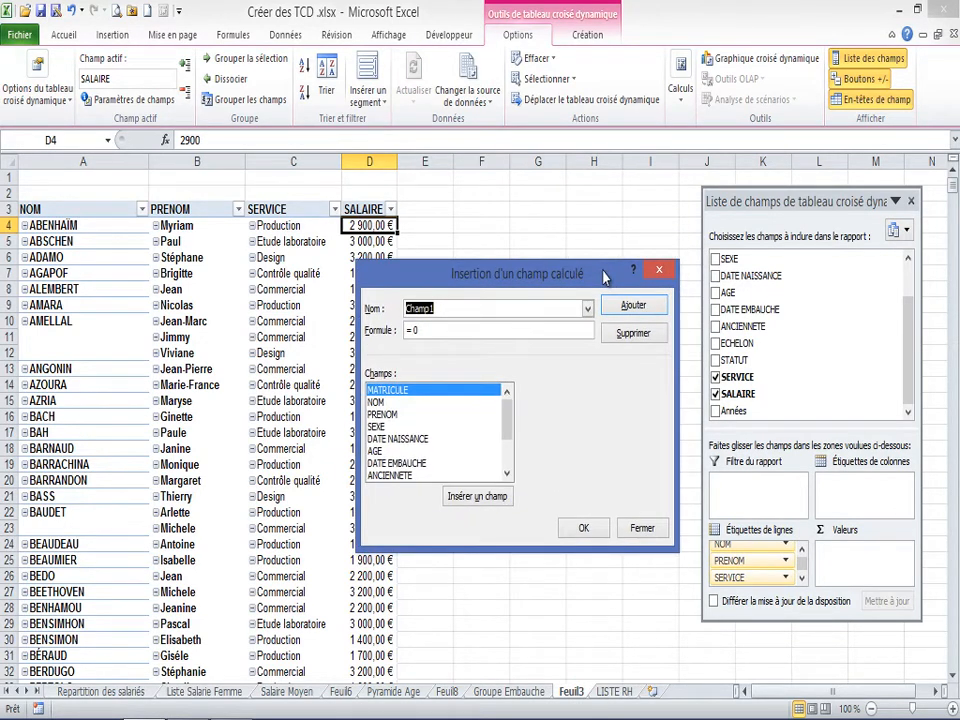
click(437, 307)
drag(437, 307, 395, 312)
text(Salai)
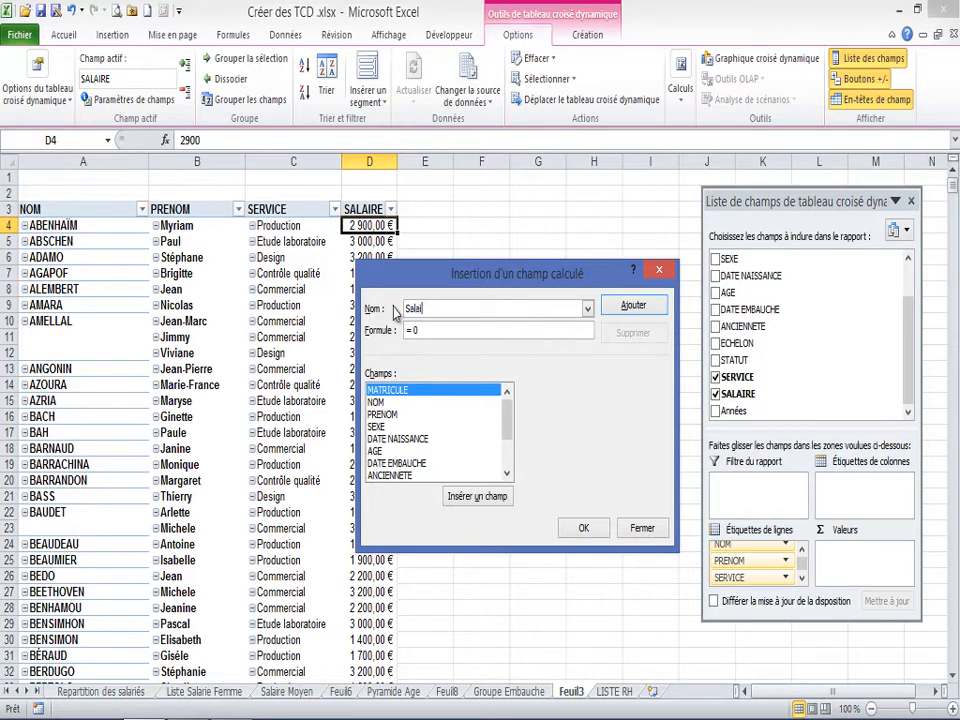
text(re 2015)
Step: Define the calculated field's formula as = SALAIRE*1,03 and insert it into the pivot table
click(444, 332)
drag(508, 420, 509, 452)
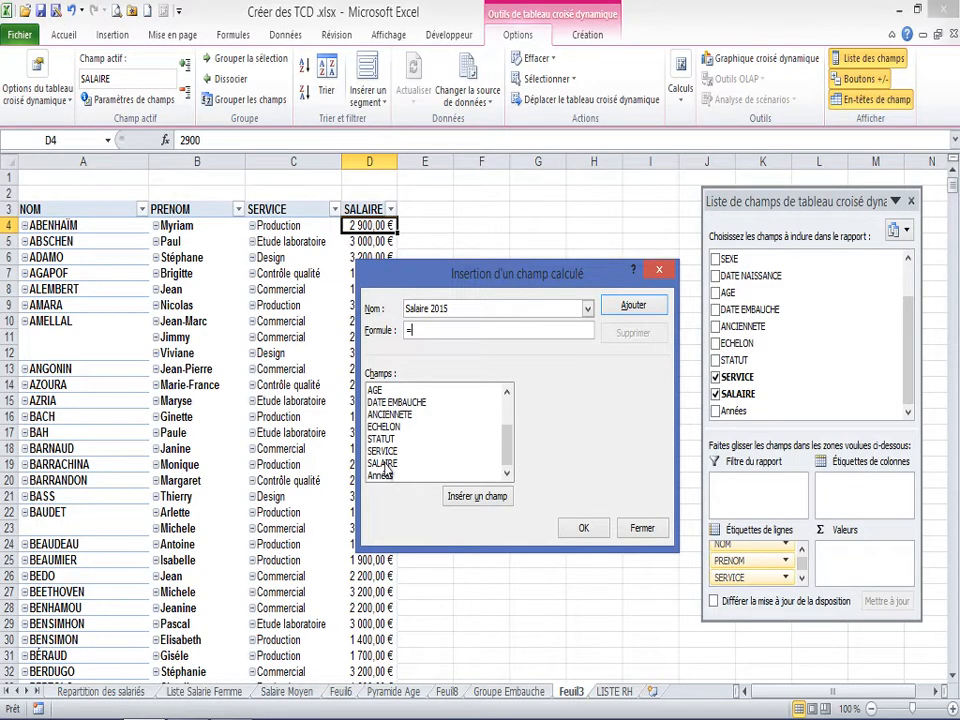
double_click(383, 464)
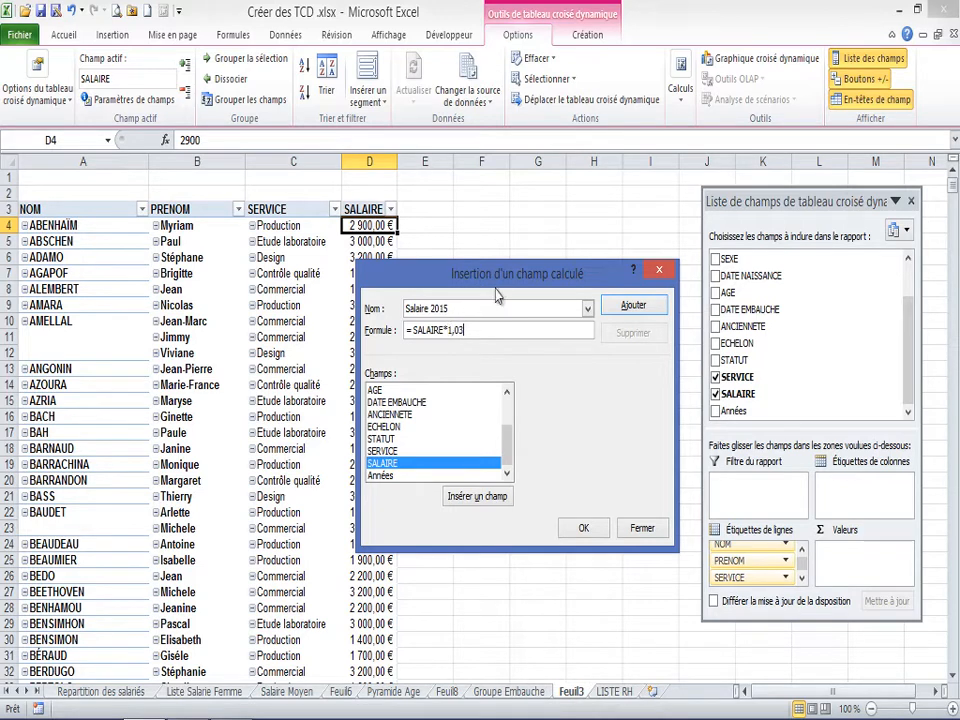
click(585, 529)
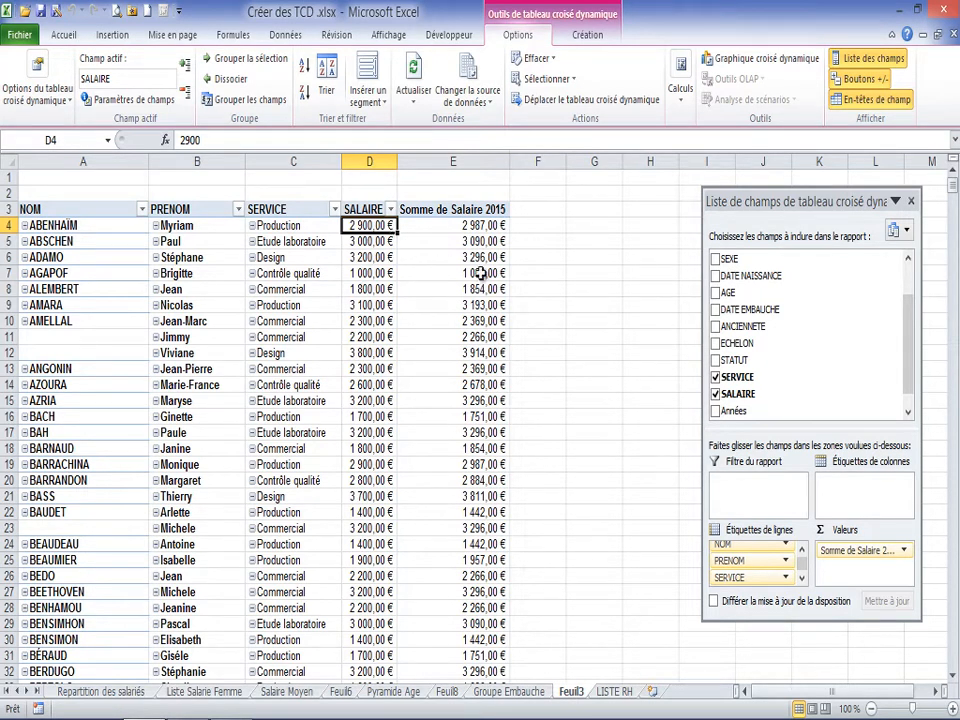
Step: Remove "Somme de" from the column heading in E3, keeping the space before "Salaire 2015"
click(467, 224)
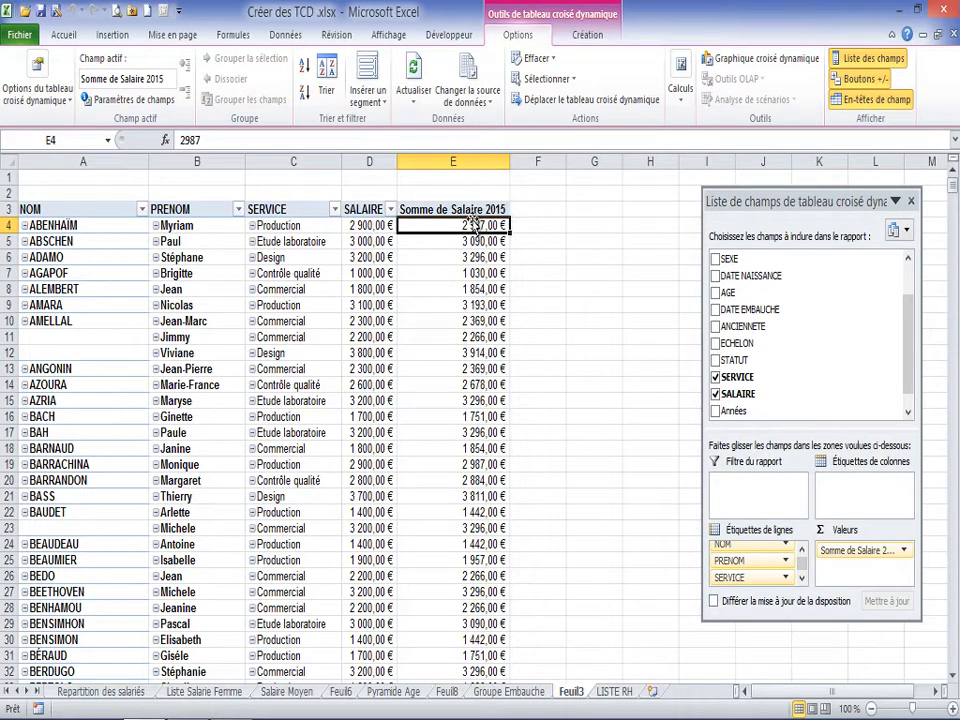
click(470, 209)
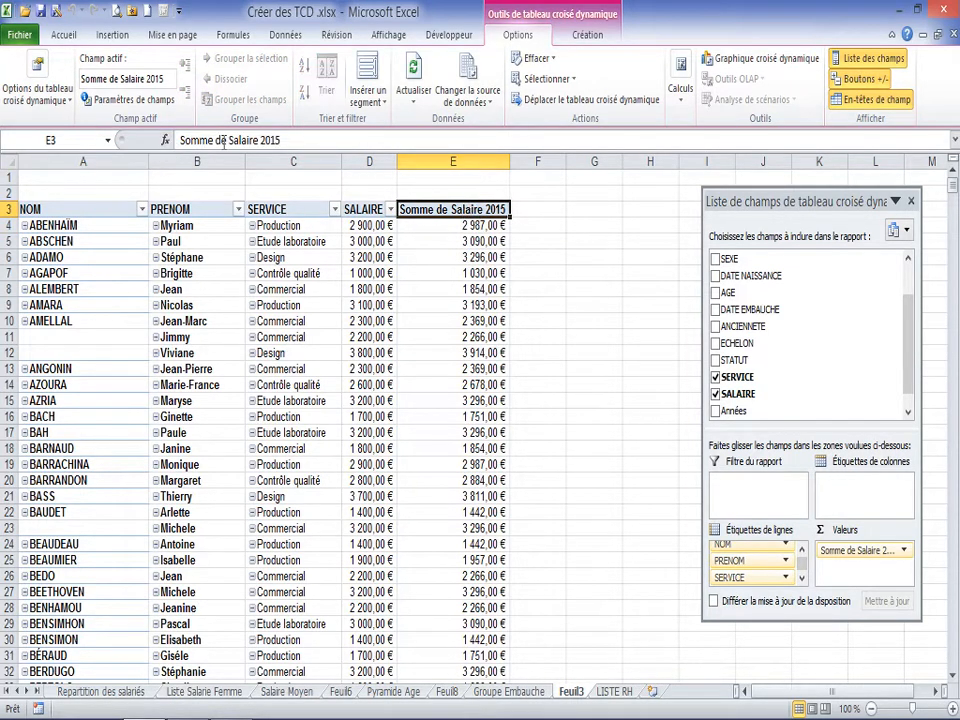
drag(226, 141, 138, 147)
key(BackSpace)
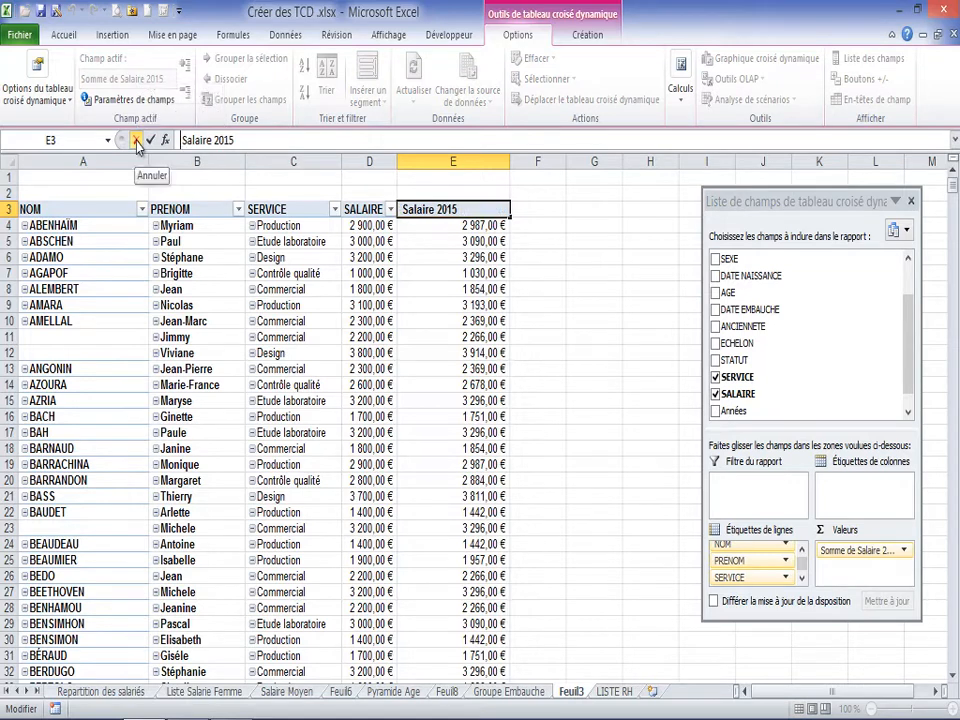
key(Return)
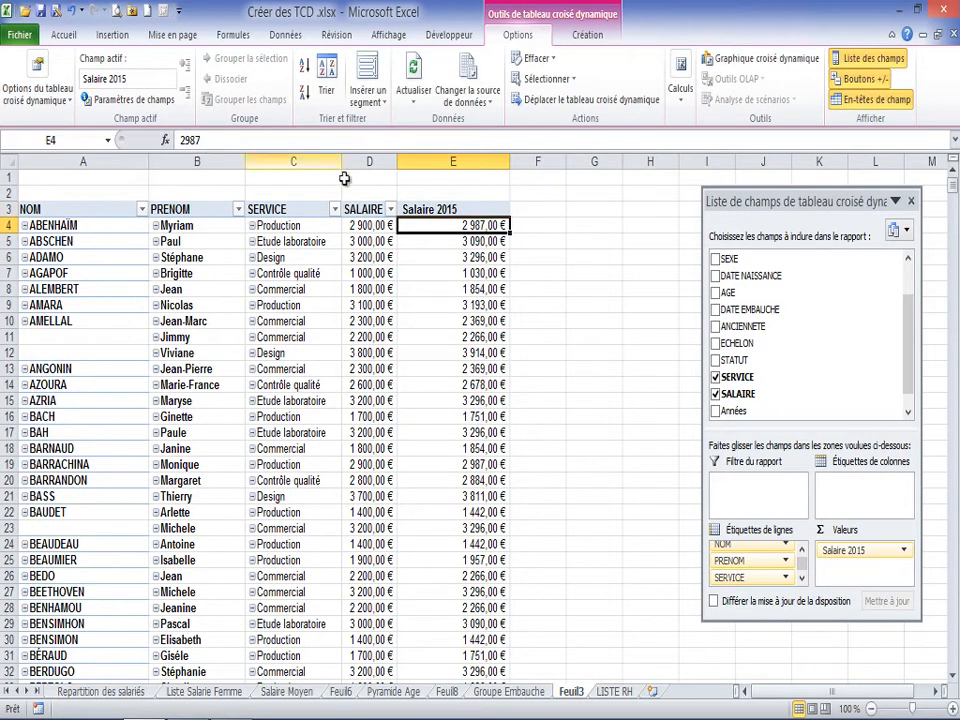
Step: Compare the SALAIRE and Salaire 2015 columns down to the grand total row, and return to the first rows
click(455, 209)
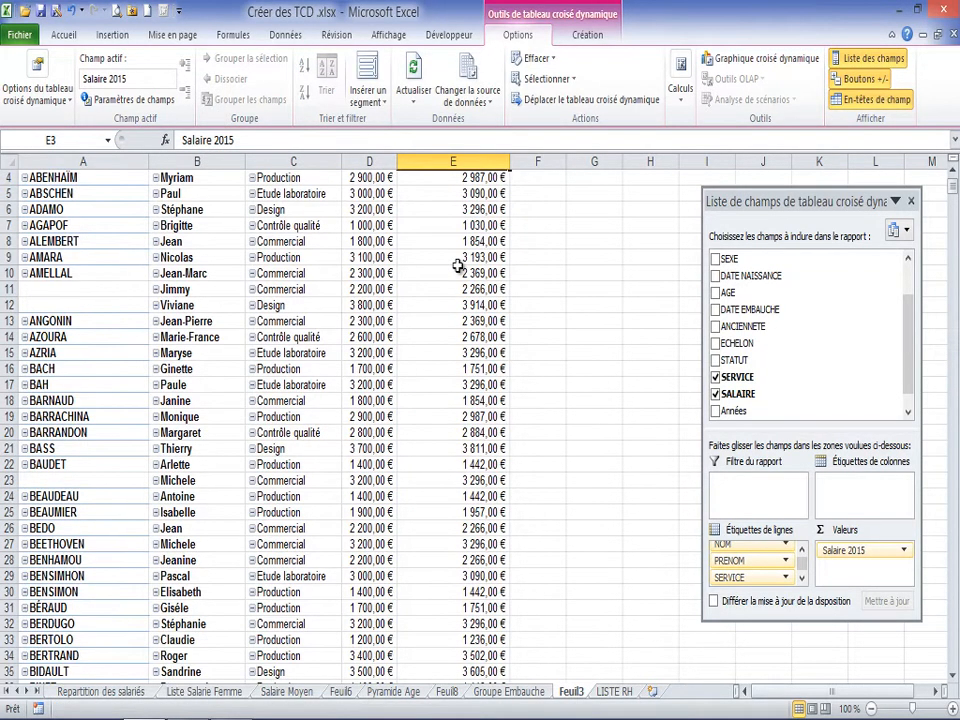
click(366, 226)
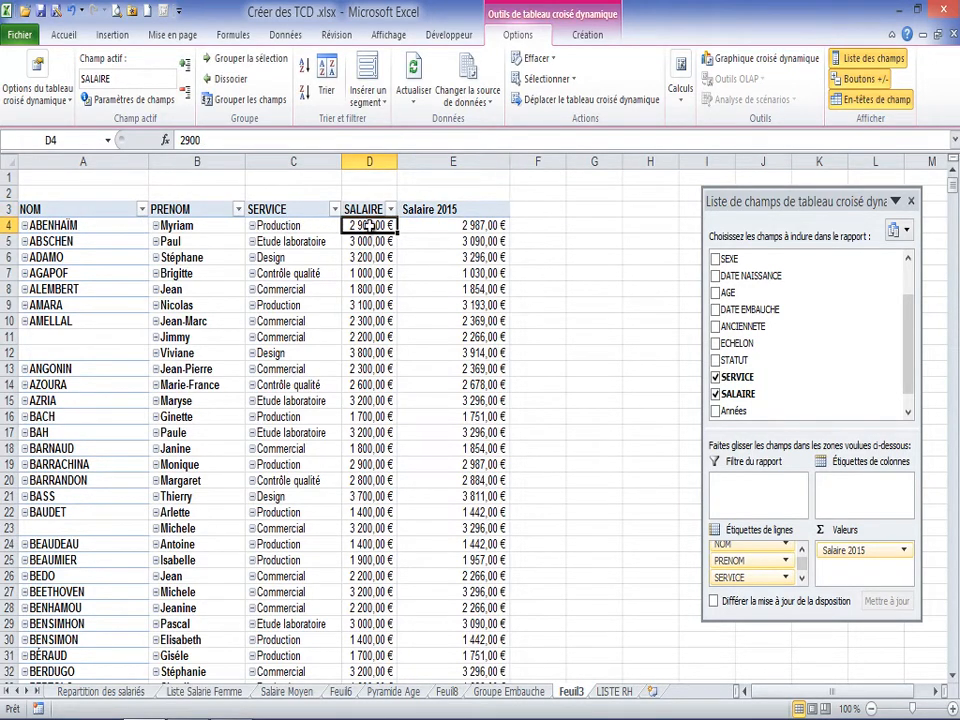
click(477, 225)
mouse_move(446, 330)
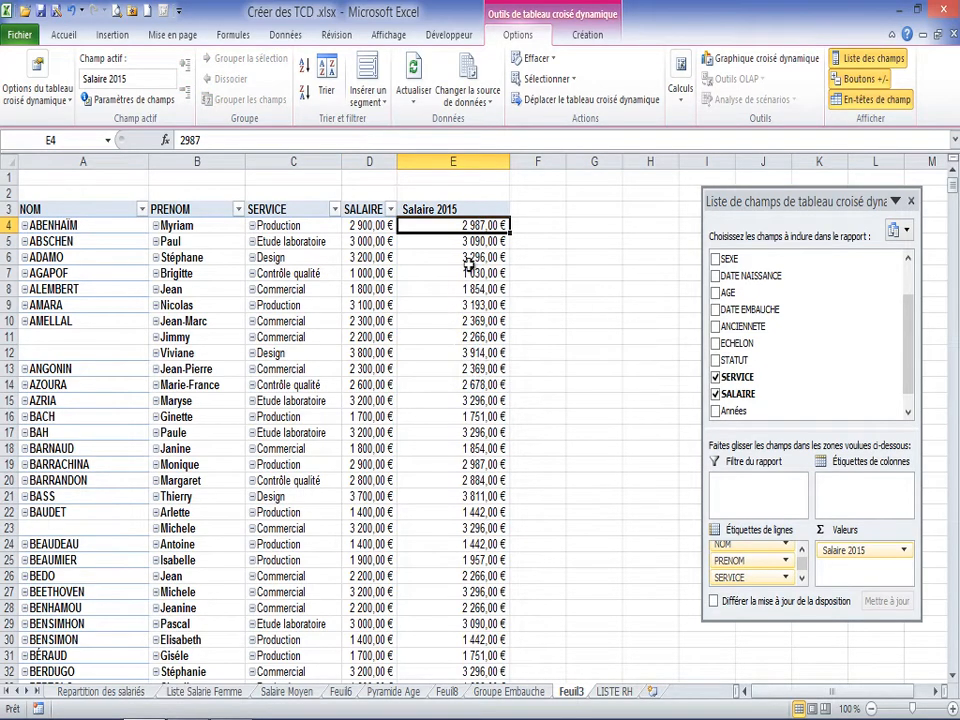
scroll(447, 281, down, 1)
scroll(447, 281, down, 20)
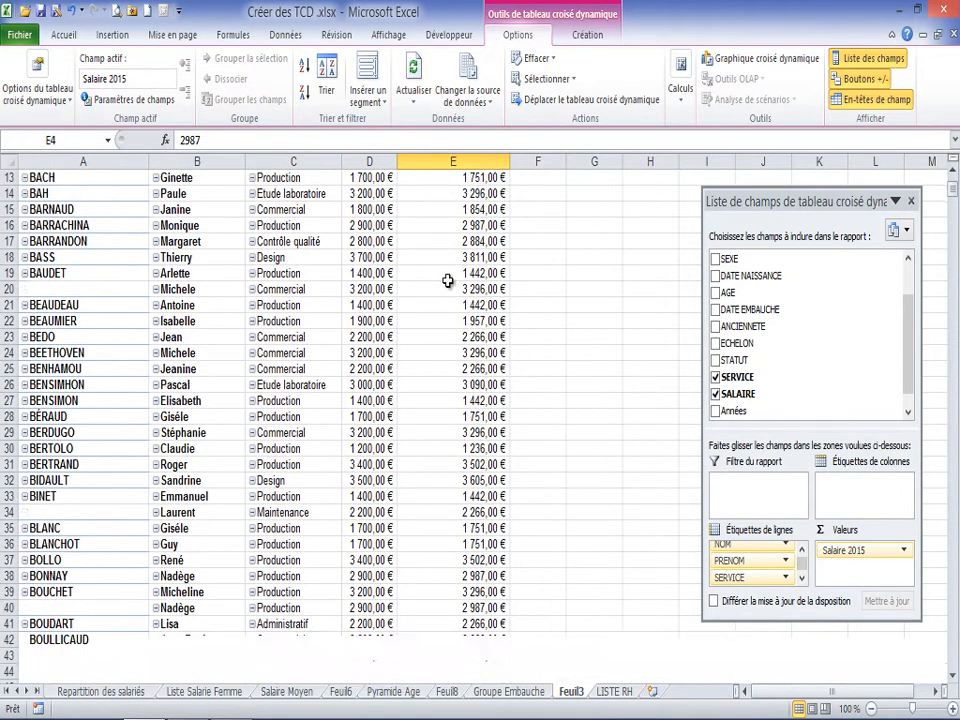
scroll(448, 281, down, 20)
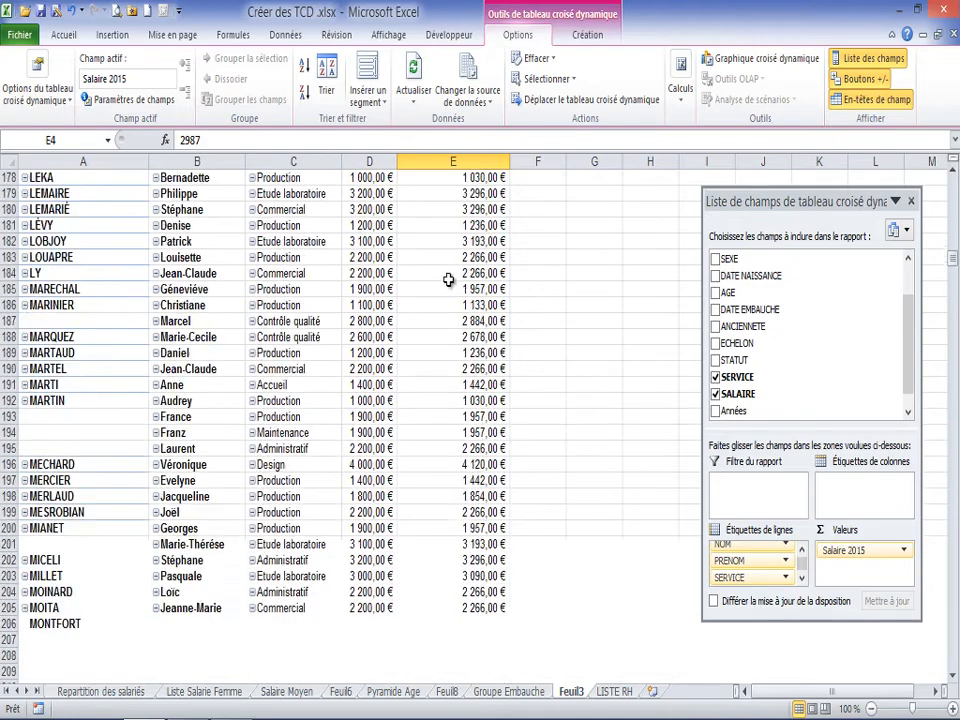
scroll(449, 281, down, 7)
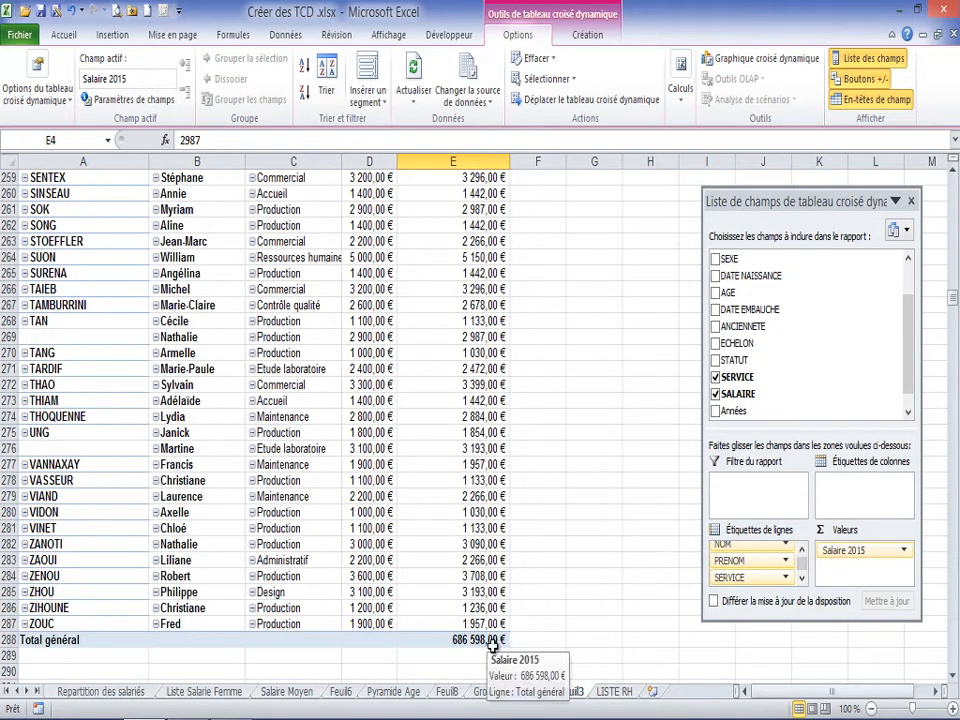
mouse_move(472, 484)
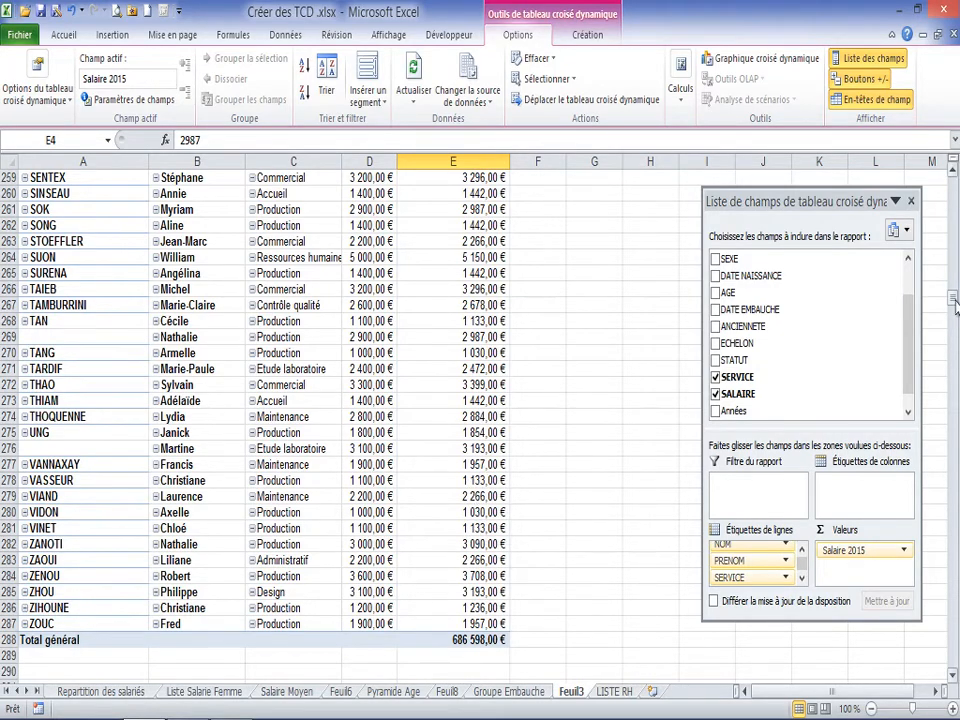
drag(955, 305, 955, 185)
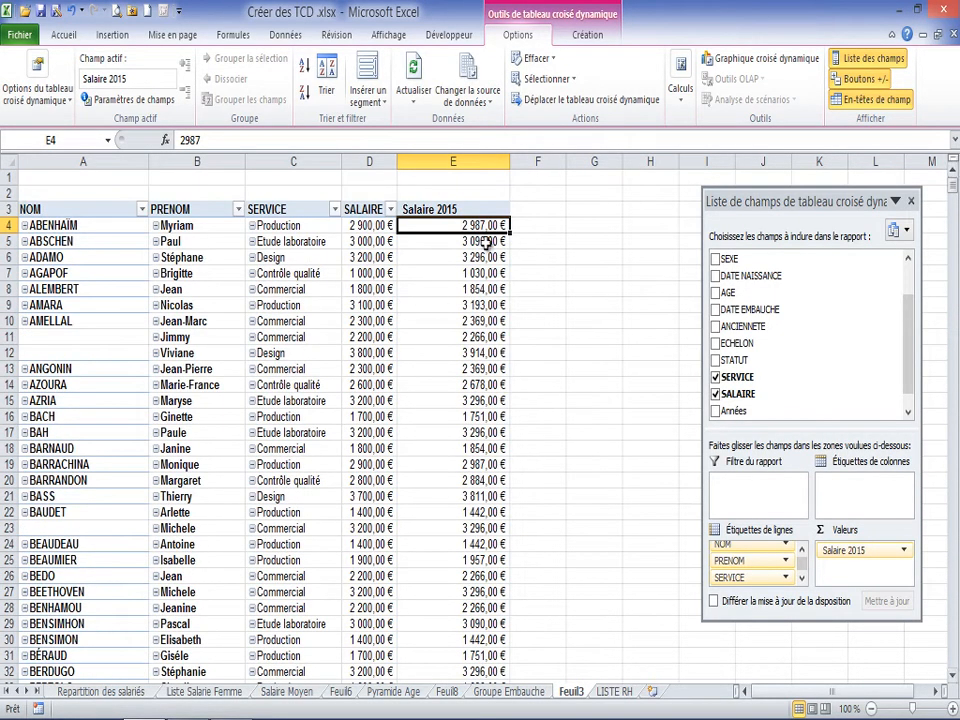
mouse_move(485, 241)
Step: Start another calculated field in the pivot table and name it "Augmentation"
click(680, 100)
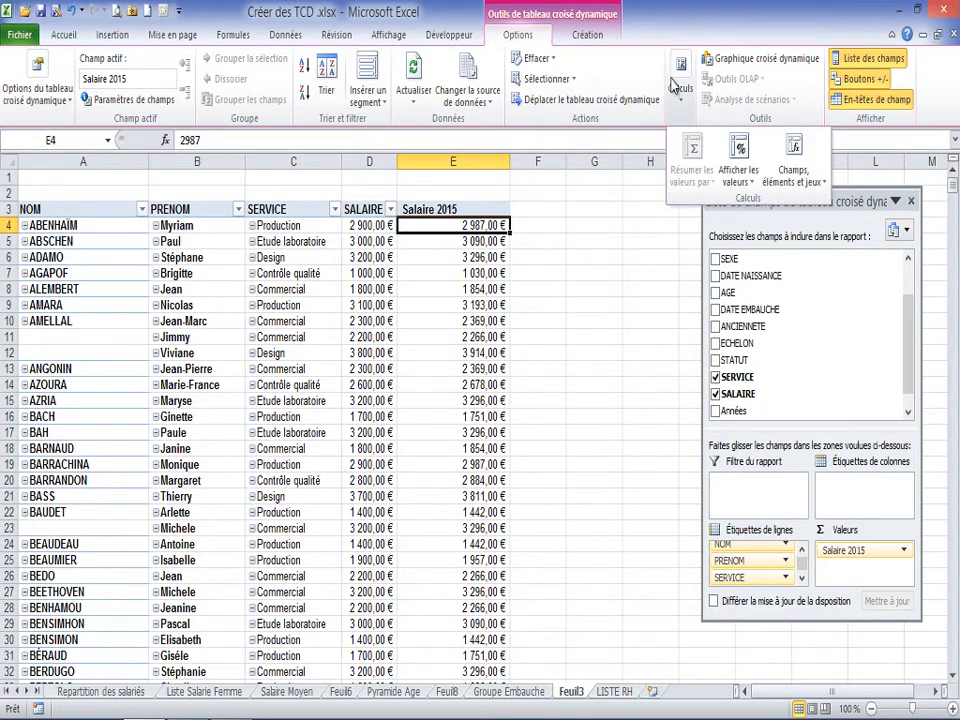
click(808, 180)
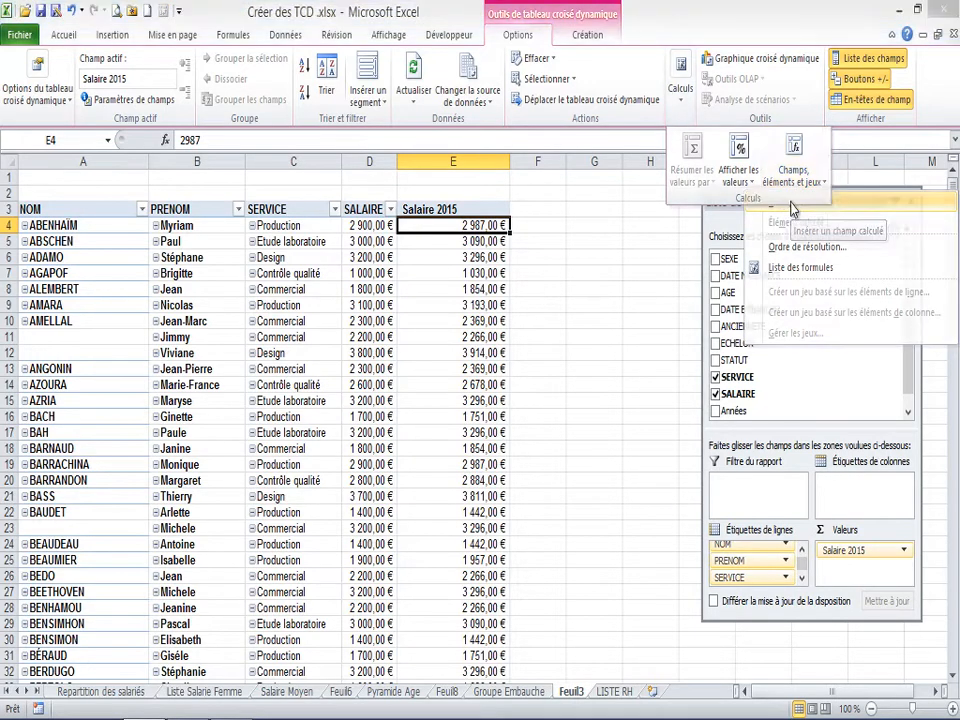
click(793, 208)
drag(593, 266, 591, 371)
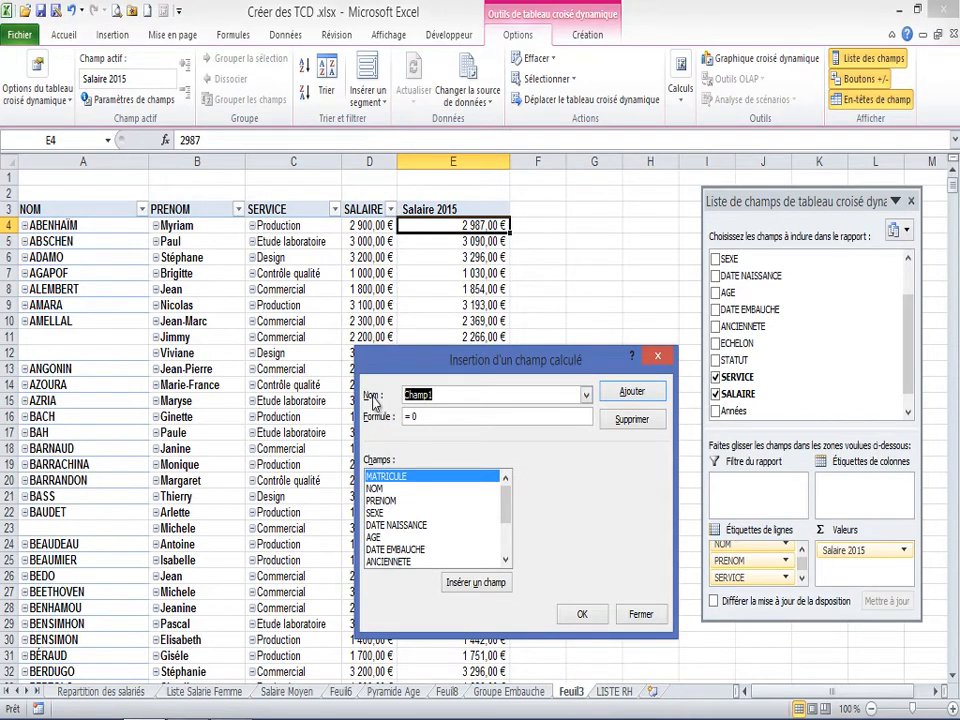
text(Augmenta)
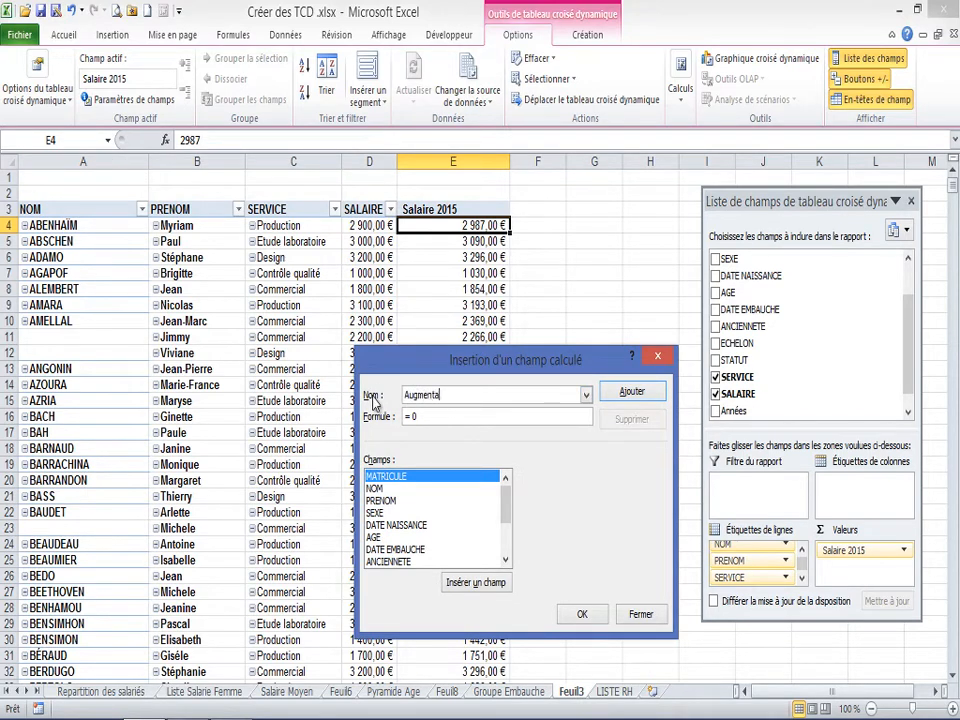
text(tion)
Step: Define the Augmentation formula as = 'Salaire 2015'- SALAIRE and insert the field into the pivot table
click(419, 418)
key(BackSpace)
key(BackSpace)
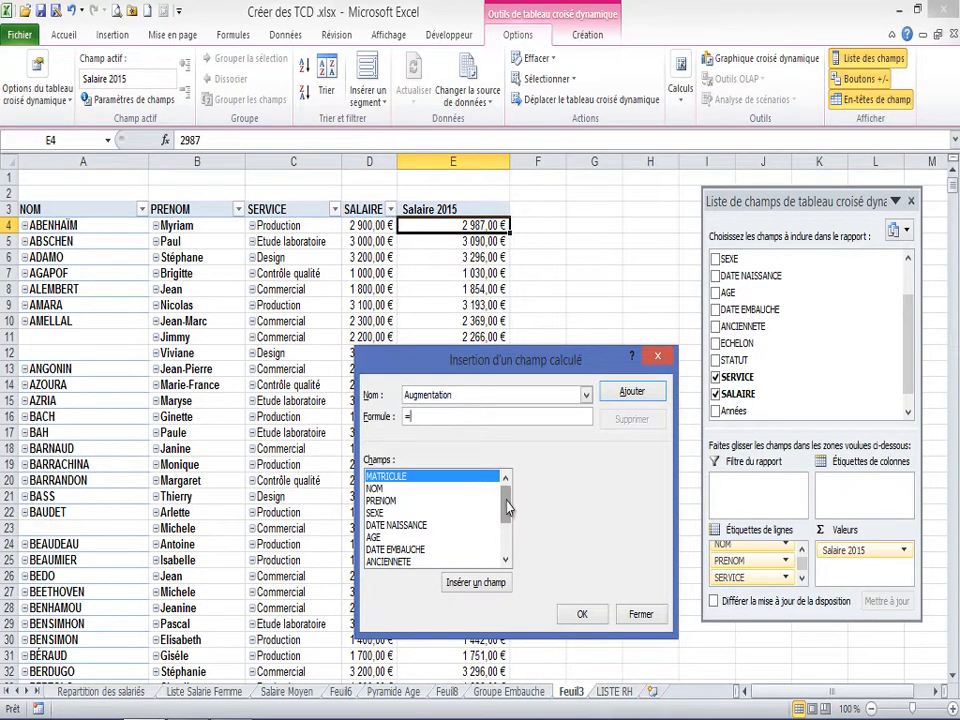
drag(508, 506, 507, 537)
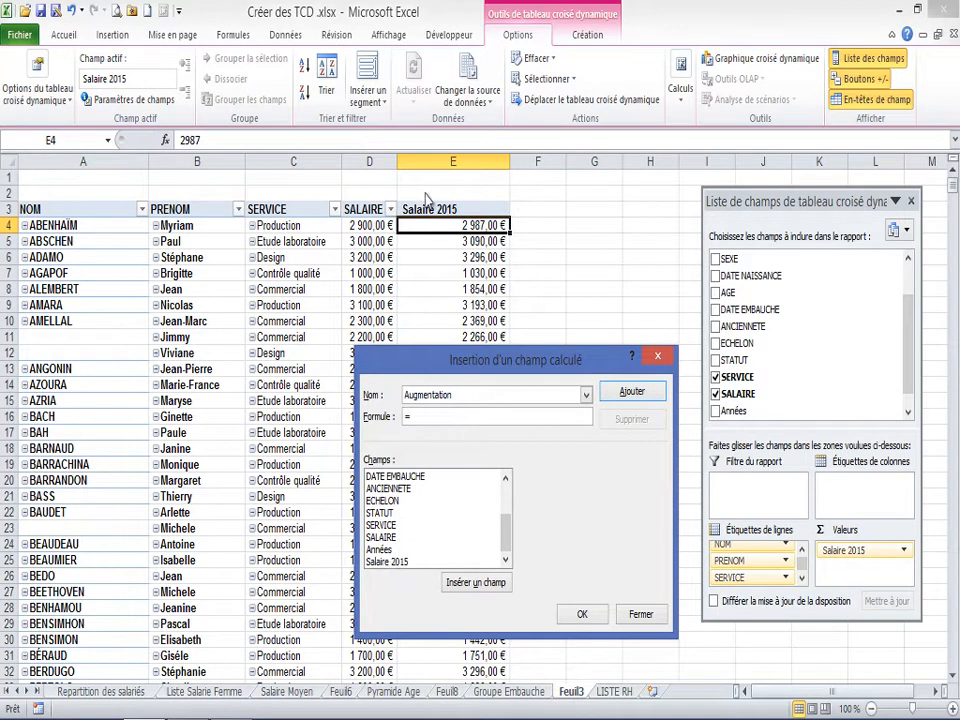
click(390, 563)
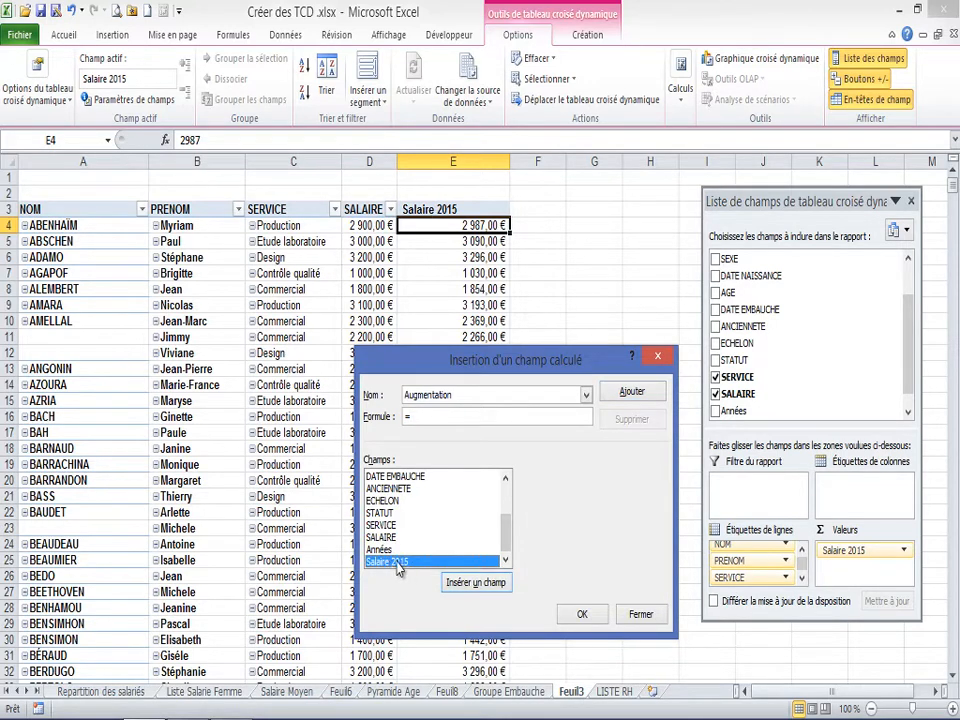
click(476, 582)
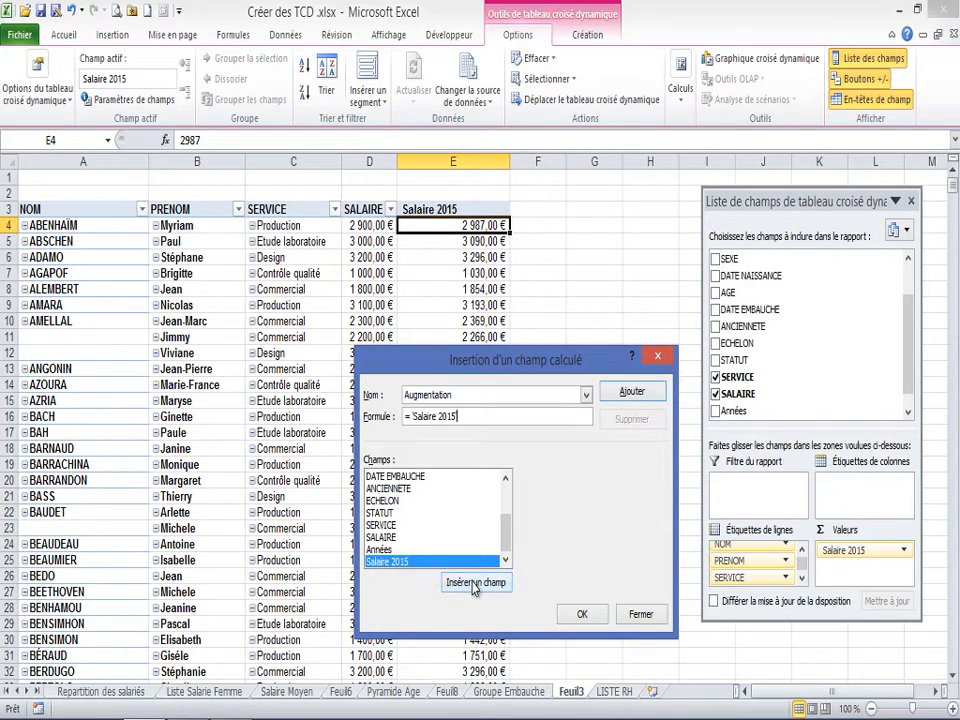
click(479, 419)
text(-)
click(387, 538)
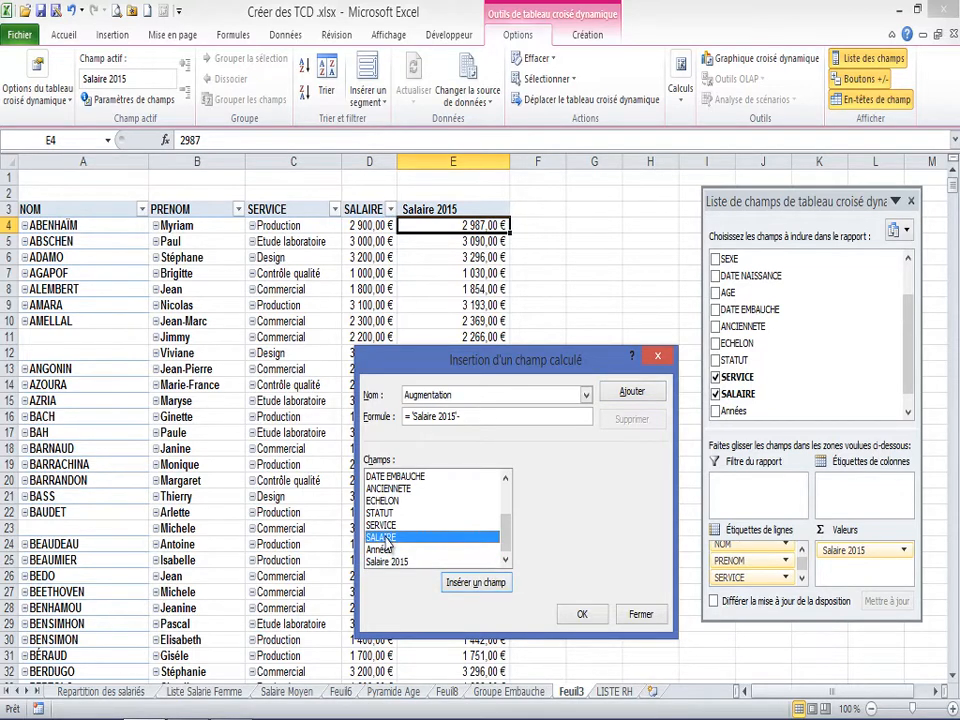
click(476, 582)
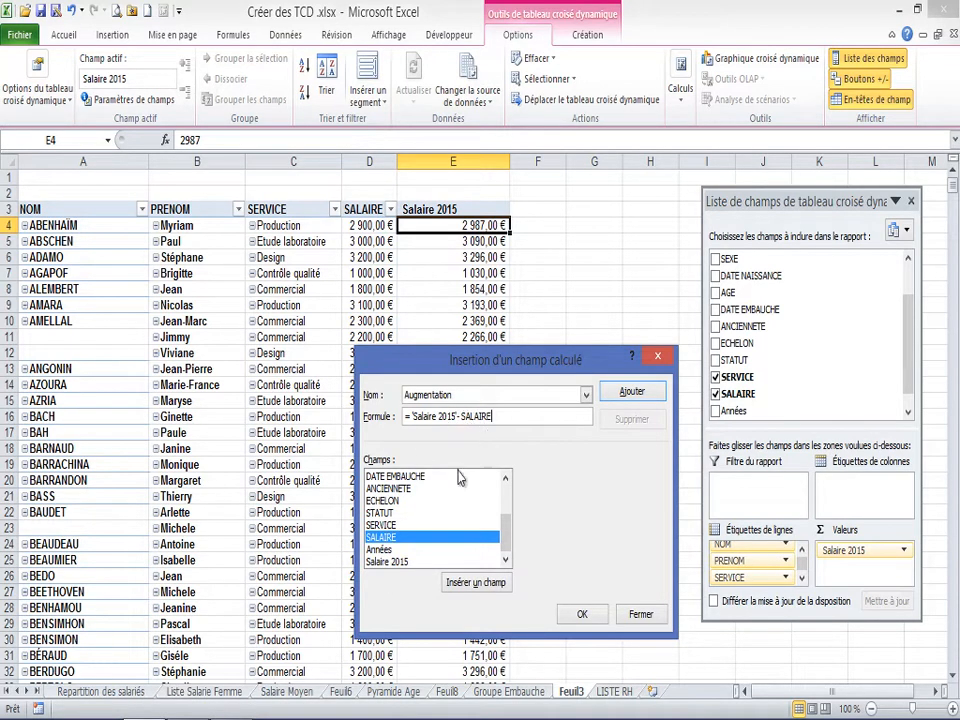
click(583, 613)
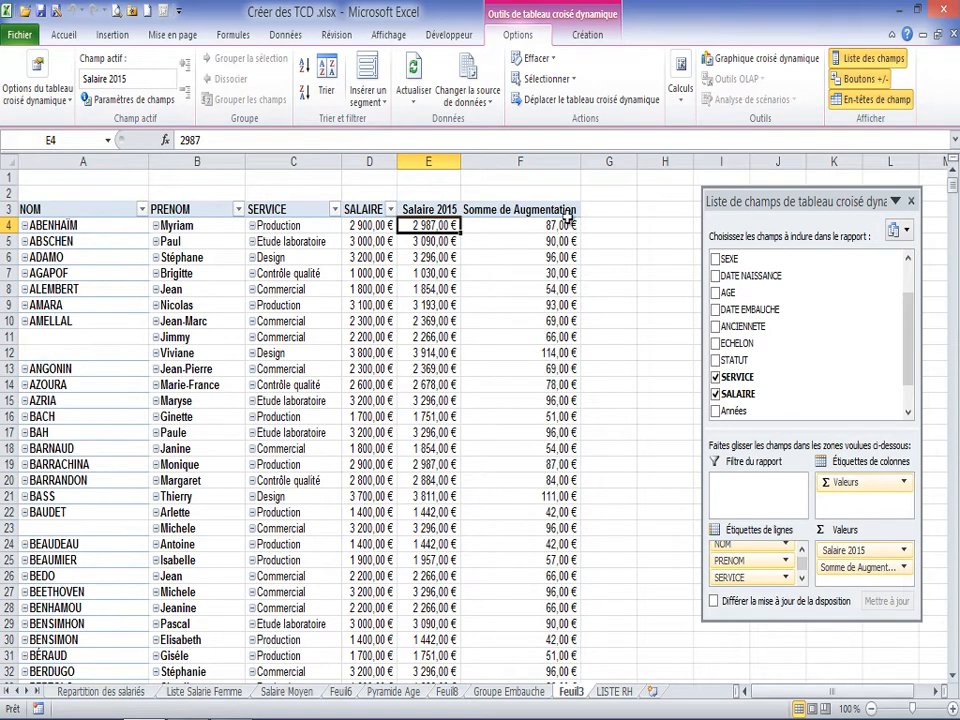
Step: Remove "Somme de" from the column heading in F3, keeping the space before "Augmentation"
click(532, 211)
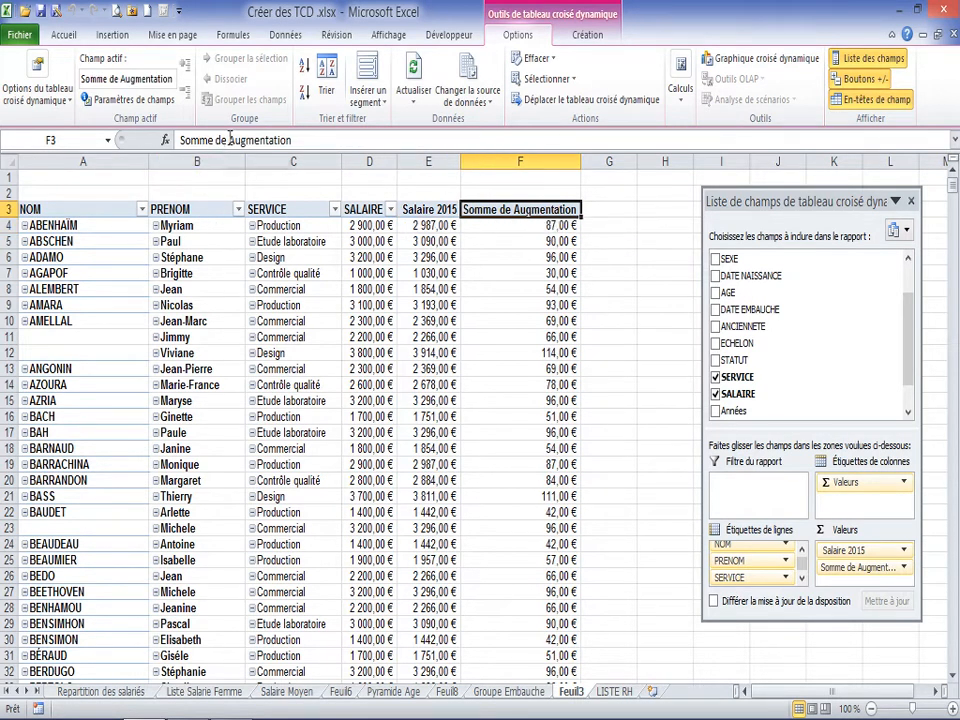
drag(230, 140, 178, 140)
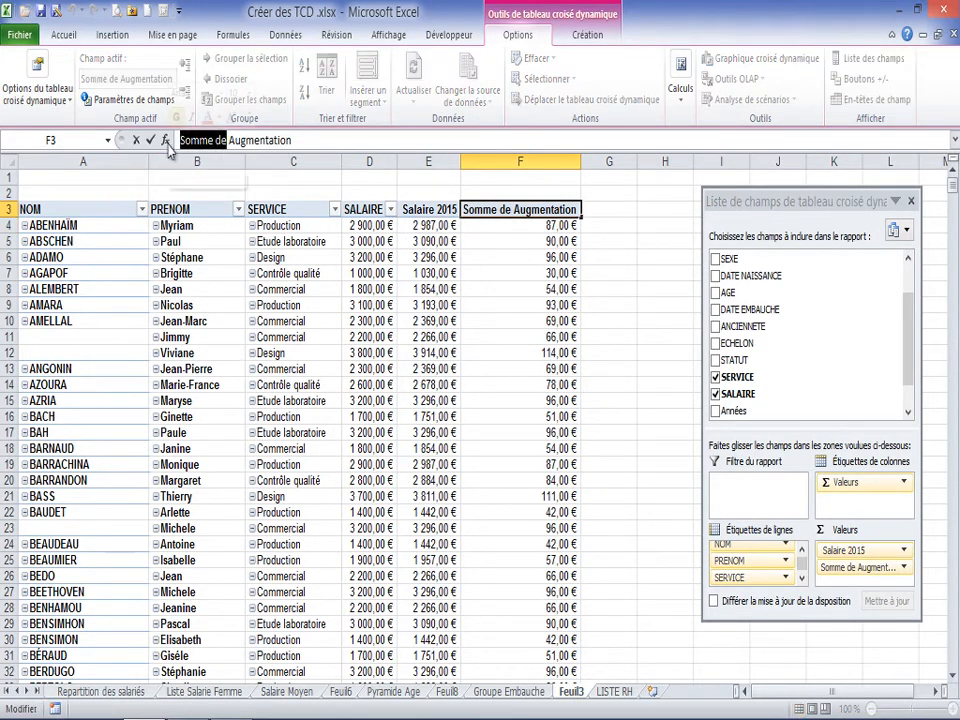
key(Delete)
key(Return)
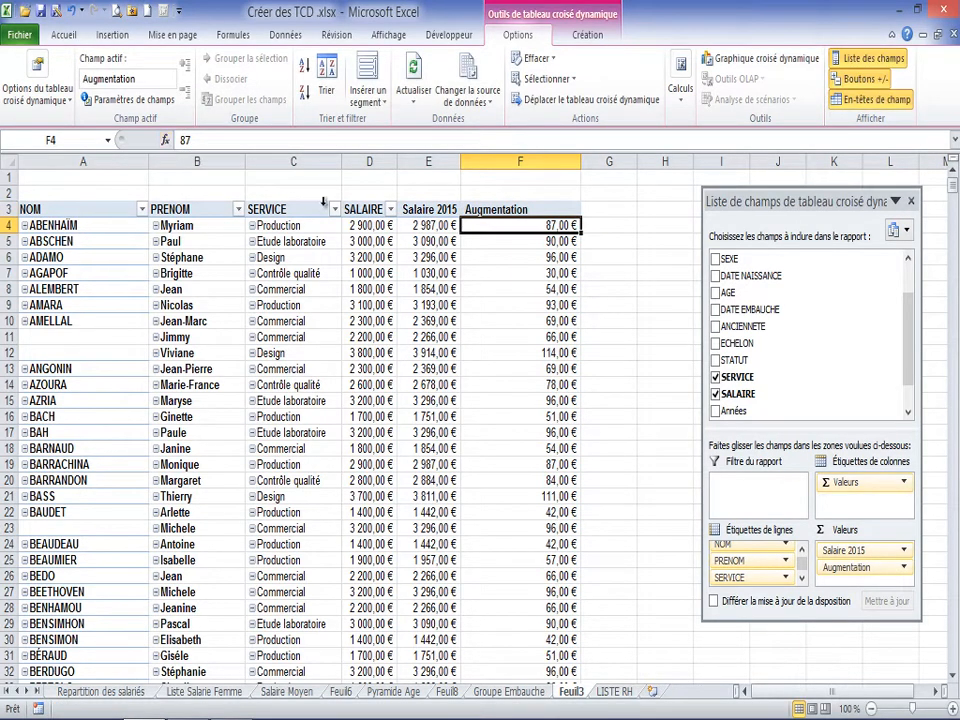
Step: Check the Augmentation values against the Salaire 2015 column across the employee rows and return to the first row
click(503, 200)
click(506, 288)
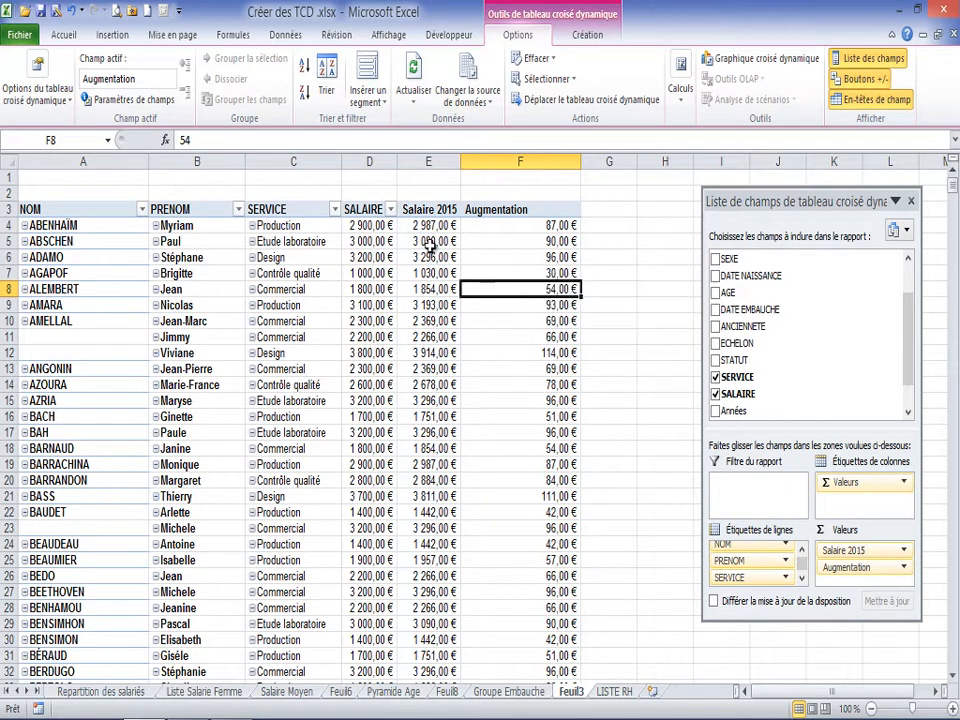
click(430, 290)
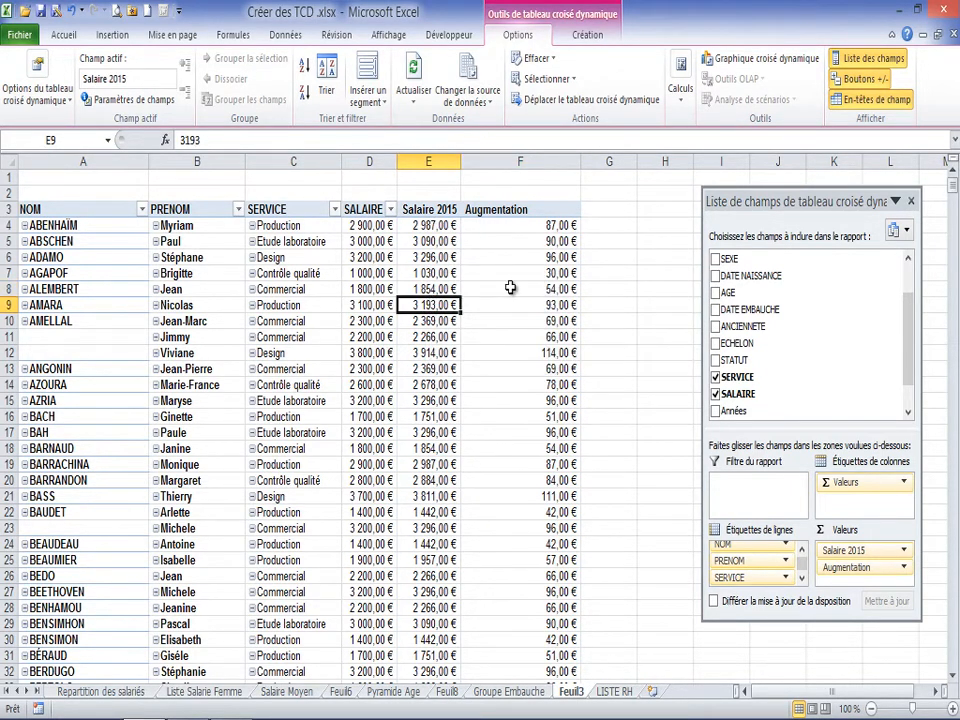
click(510, 288)
scroll(540, 320, down, 1)
scroll(548, 330, down, 20)
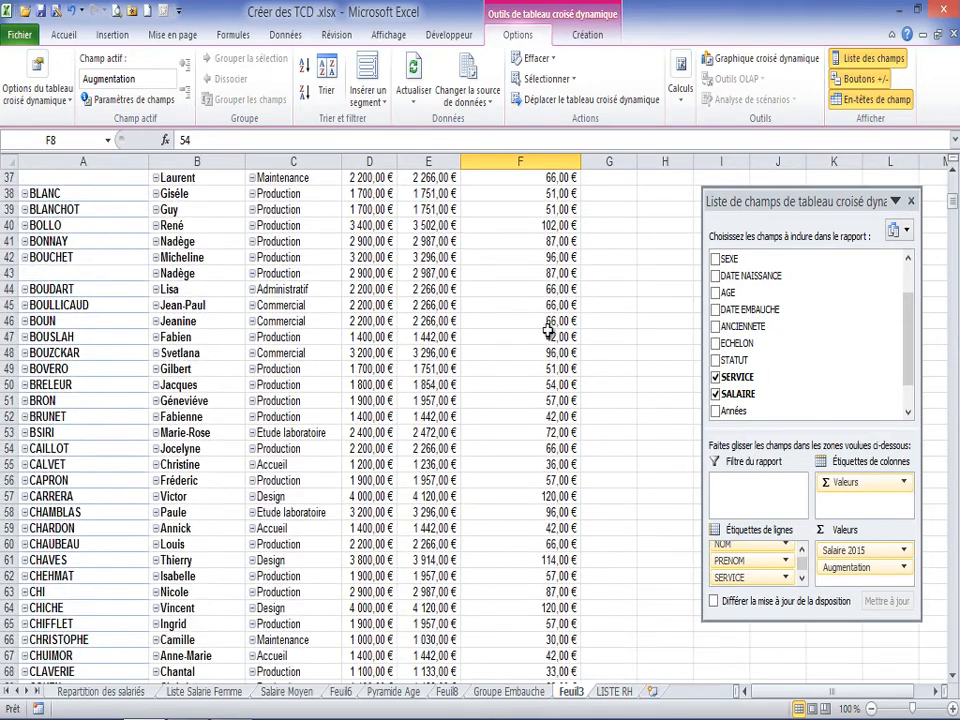
scroll(548, 330, up, 20)
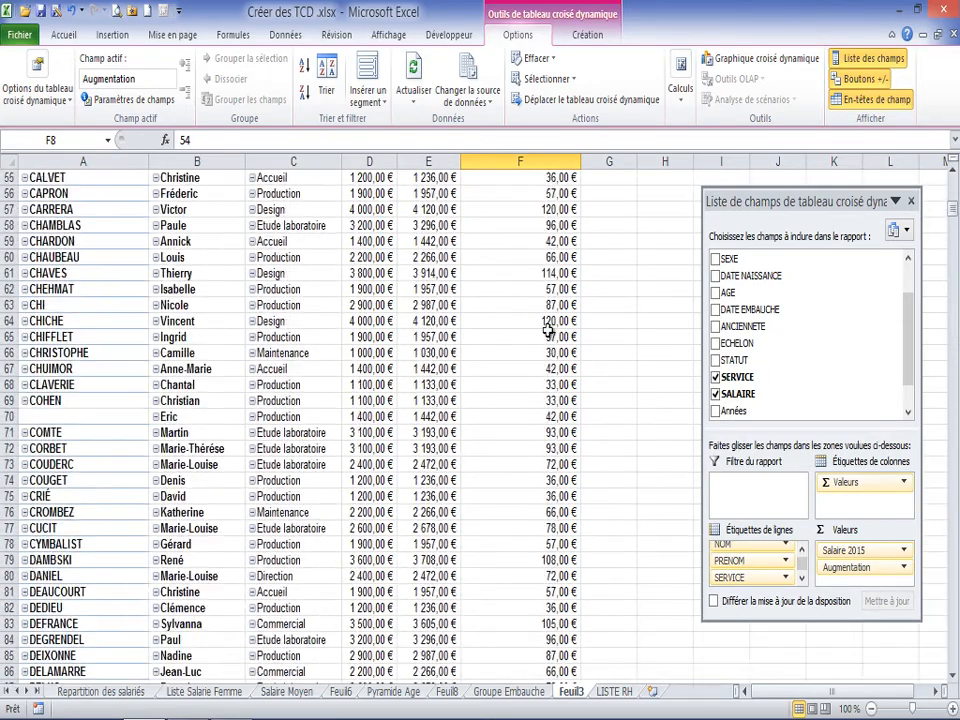
scroll(548, 330, up, 7)
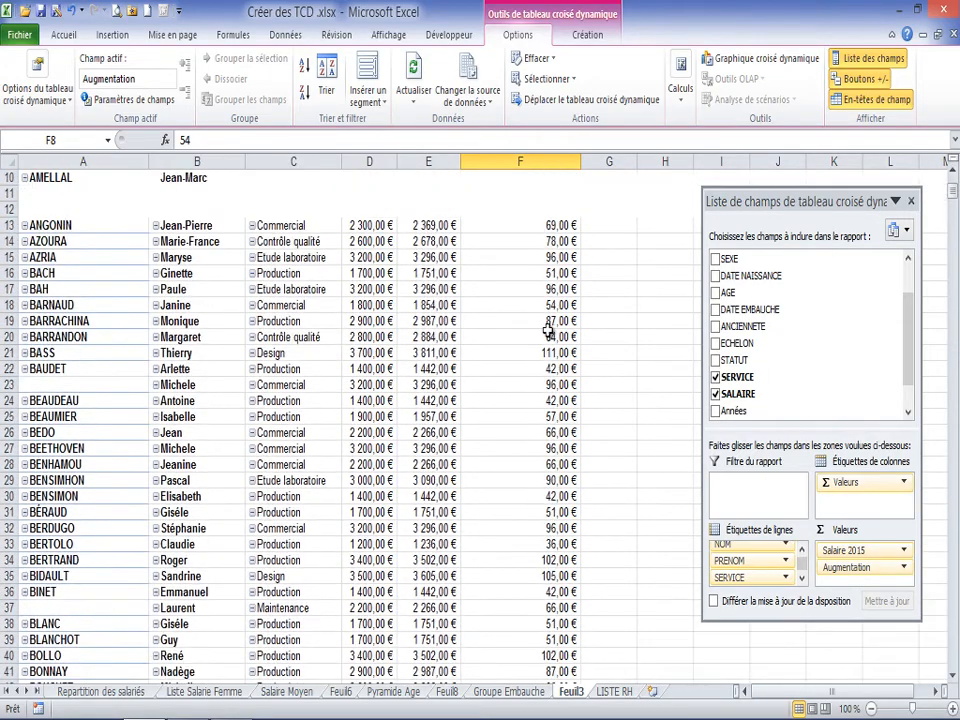
click(553, 225)
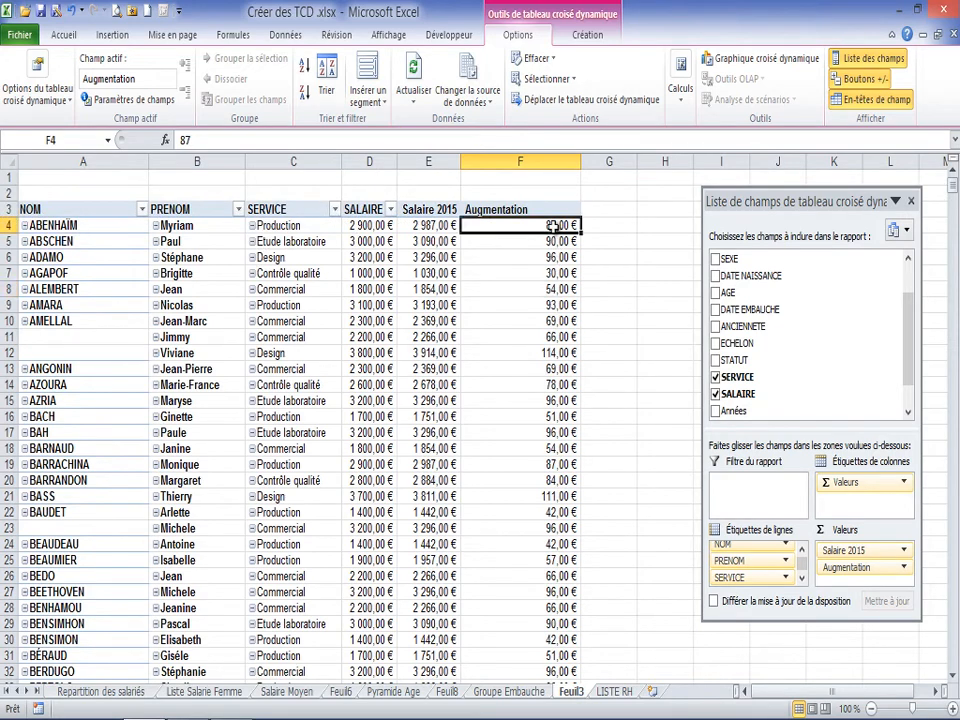